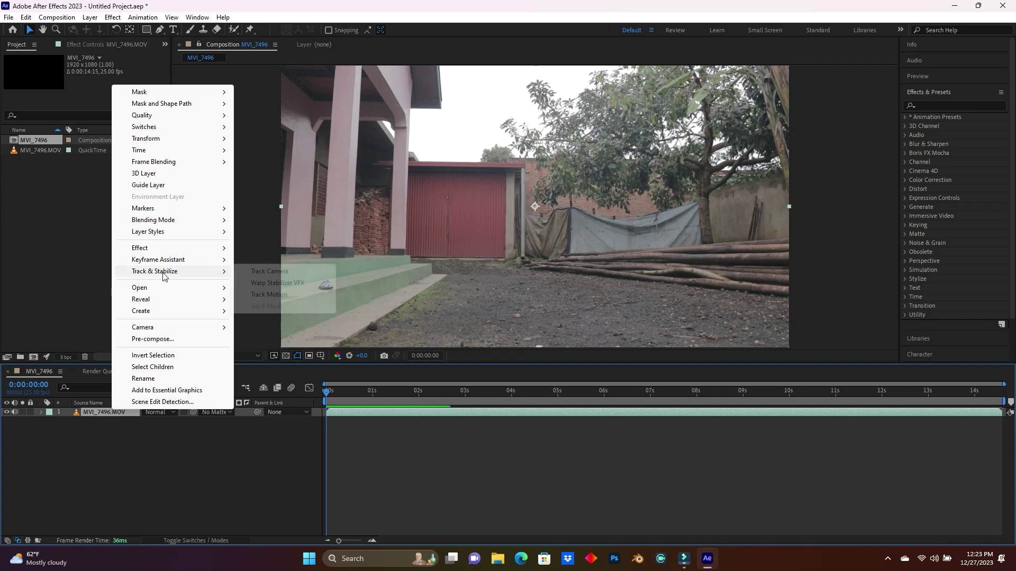
Step: Track MVI_7496.MOV with scale on, points on the red door and grey tarp, analyzed forward
{"action": "left_click", "coordinate": [290, 299]}
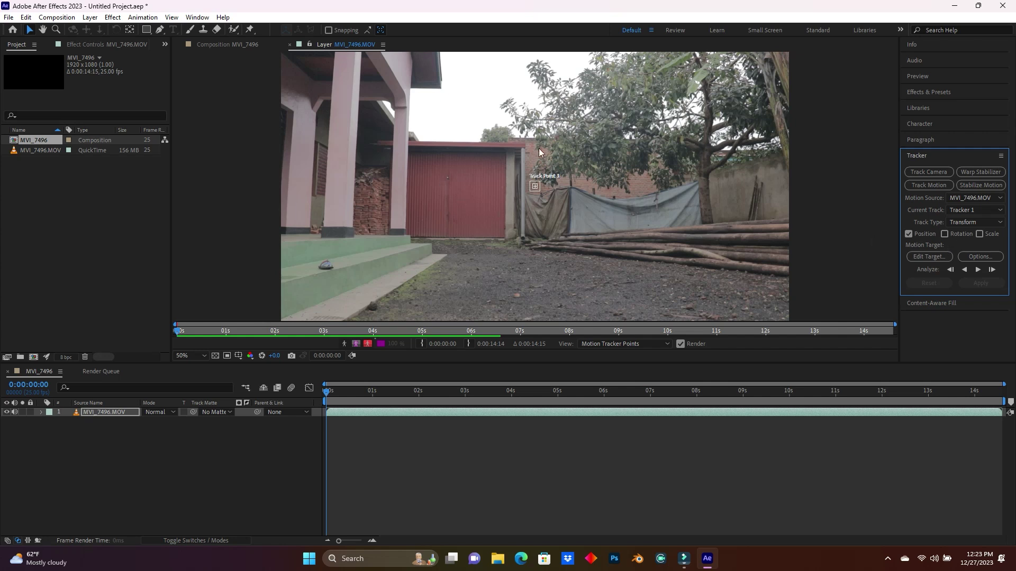
{"action": "left_click", "coordinate": [979, 235]}
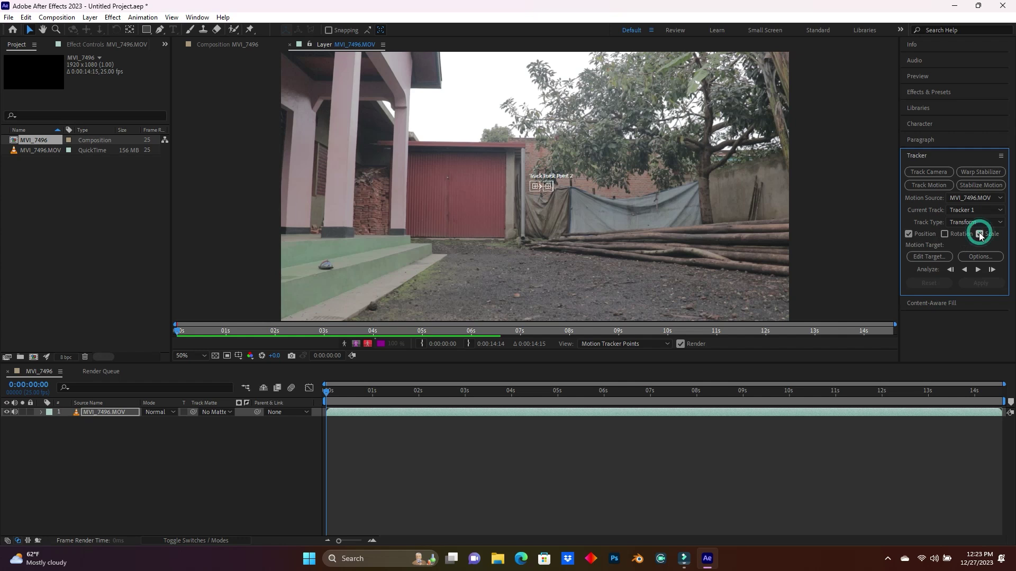
{"action": "scroll", "coordinate": [529, 198], "scroll_direction": "up", "scroll_amount": 2}
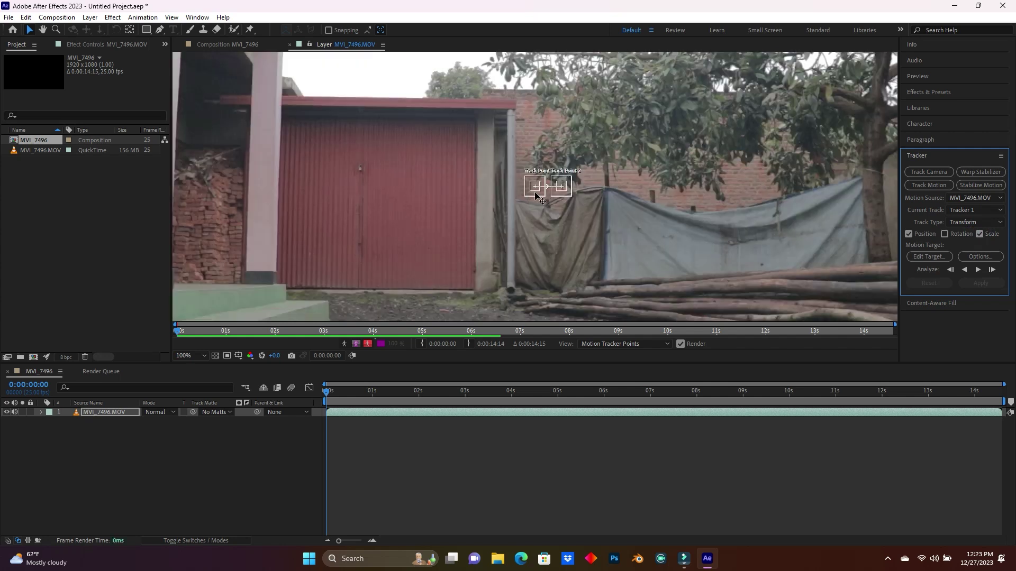
{"action": "left_click_drag", "start_coordinate": [533, 188], "coordinate": [359, 169]}
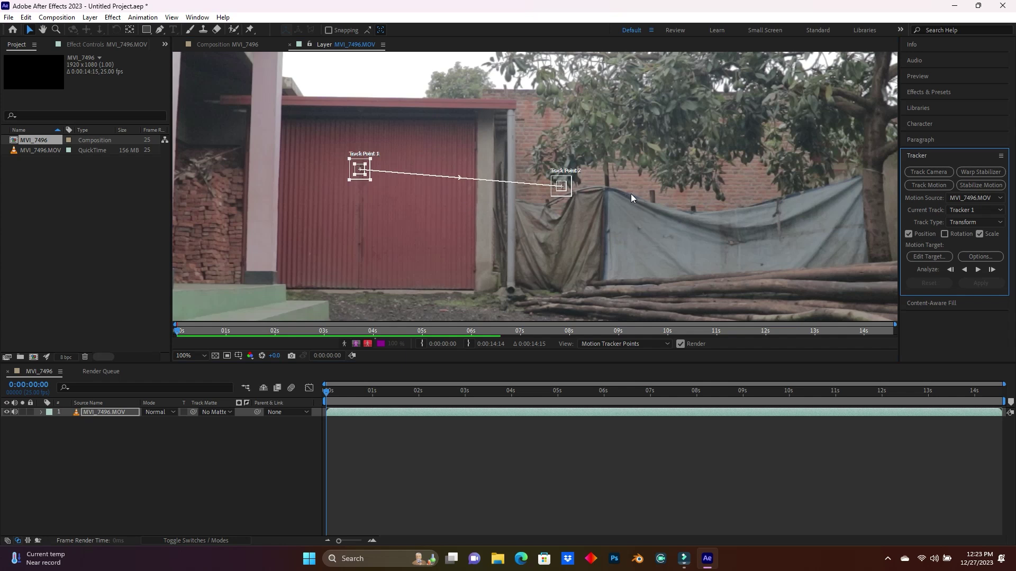
{"action": "left_click_drag", "start_coordinate": [559, 183], "coordinate": [609, 234]}
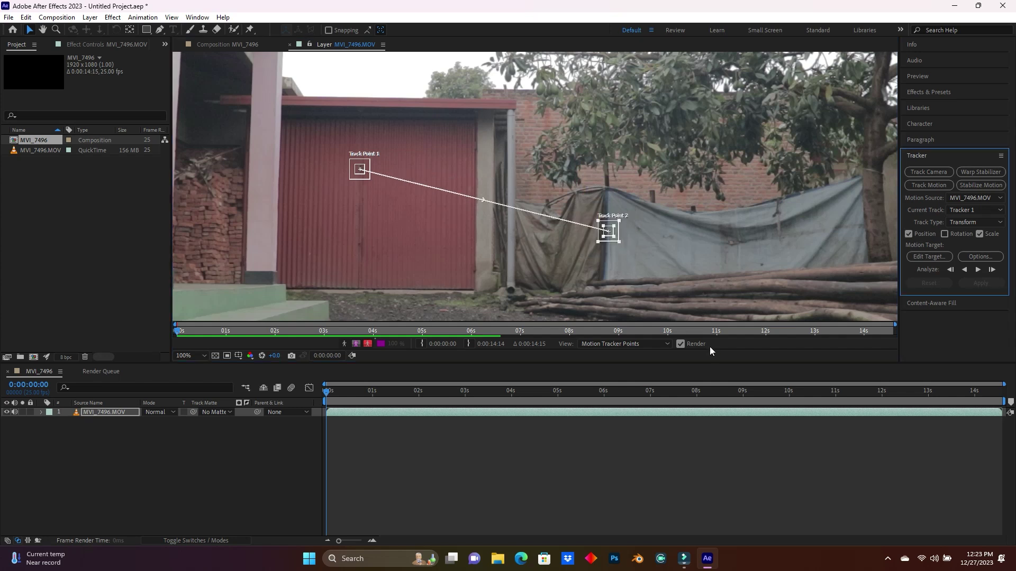
{"action": "left_click", "coordinate": [978, 271]}
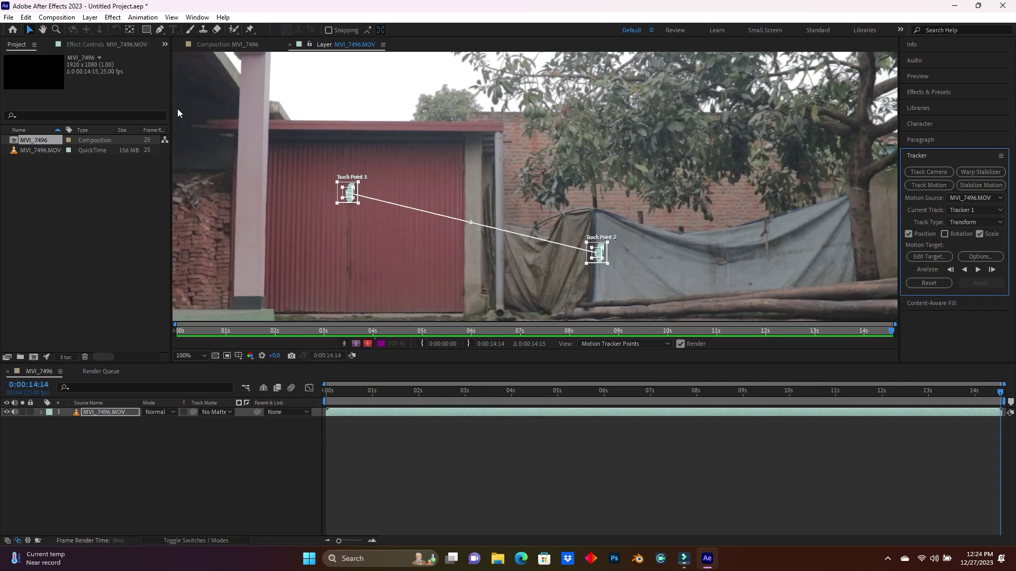
{"action": "left_click", "coordinate": [92, 18]}
Step: Create a new null object, Null 1, in the composition
{"action": "left_click", "coordinate": [102, 29]}
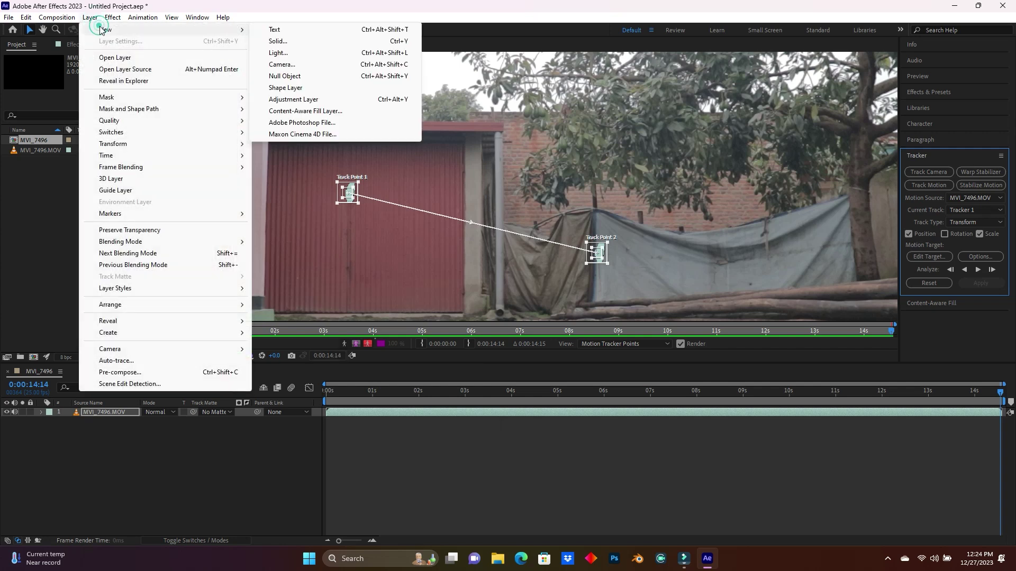
{"action": "left_click", "coordinate": [298, 79]}
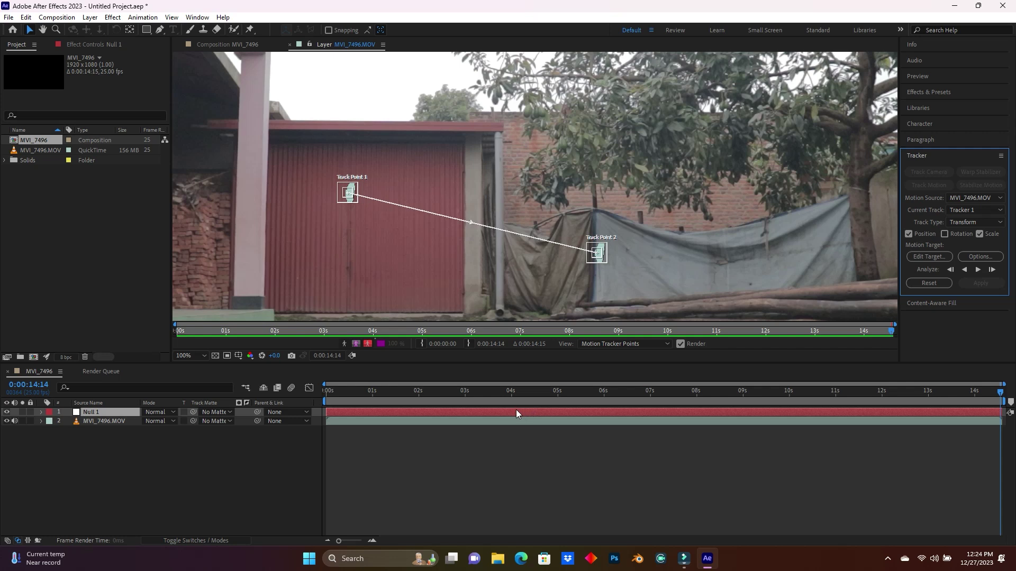
{"action": "left_click", "coordinate": [125, 414]}
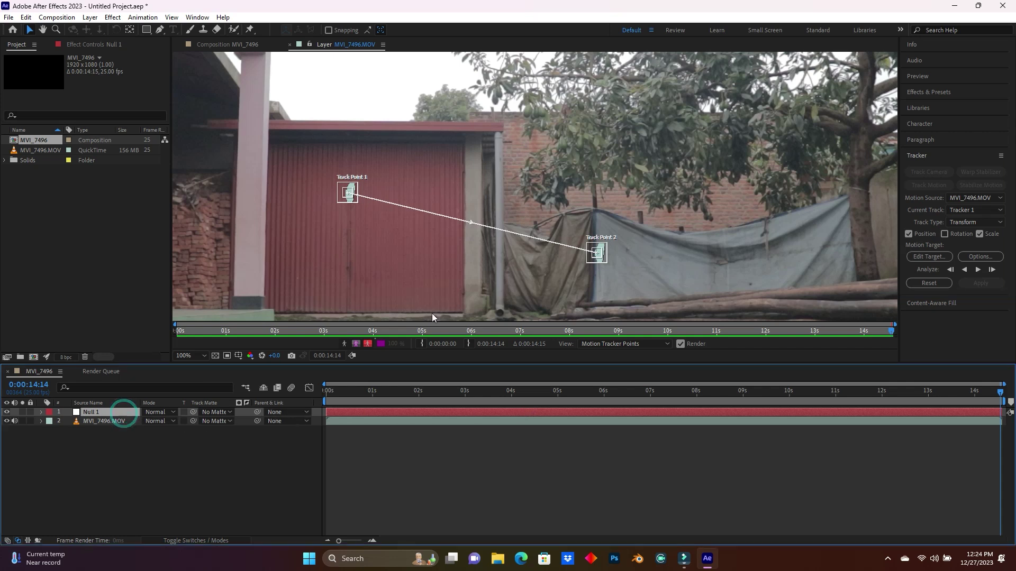
Step: Set Null 1 as the tracker's motion target and apply the track in X and Y
{"action": "left_click", "coordinate": [929, 258]}
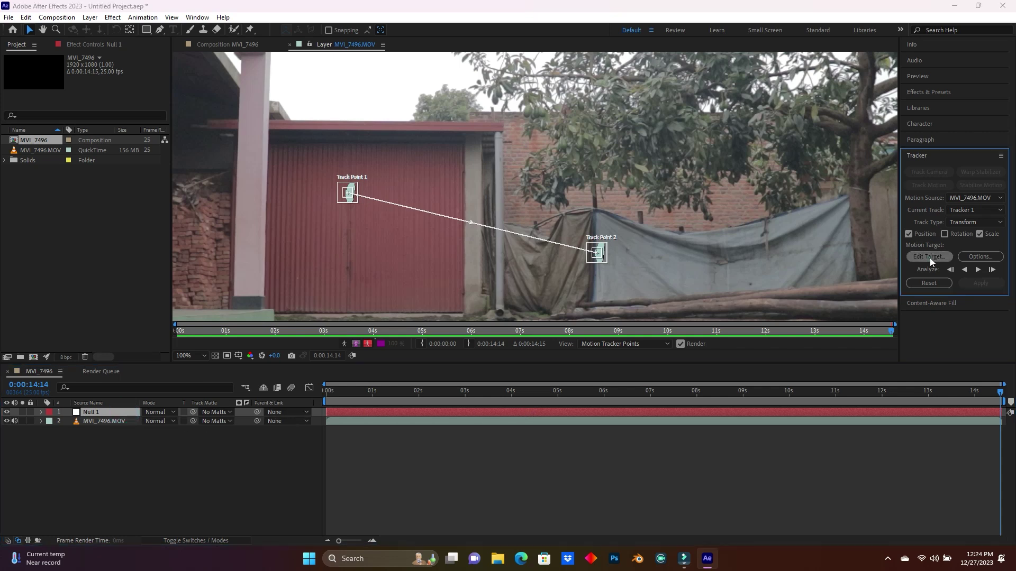
{"action": "left_click", "coordinate": [509, 263]}
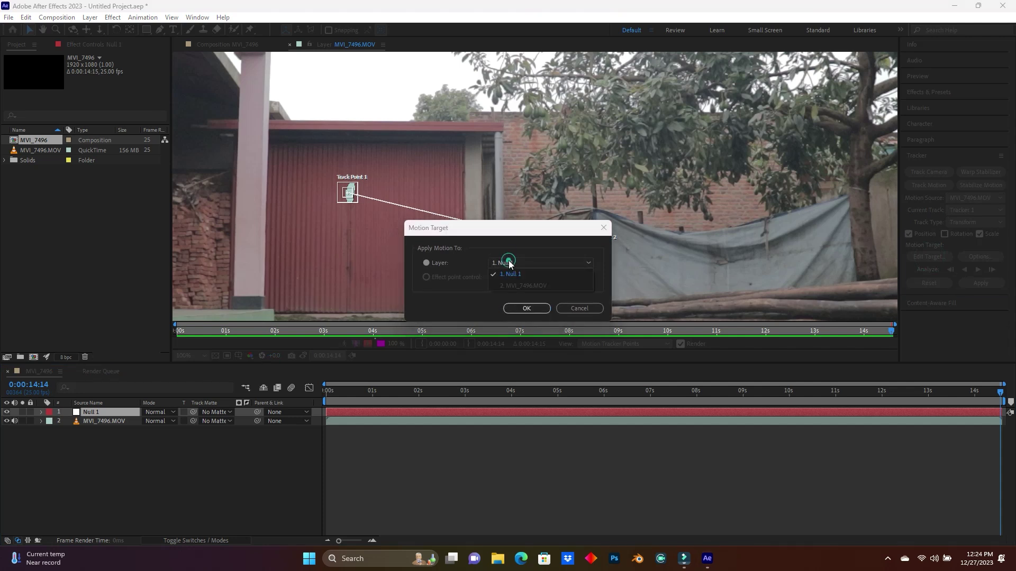
{"action": "left_click", "coordinate": [511, 274]}
{"action": "left_click", "coordinate": [531, 307]}
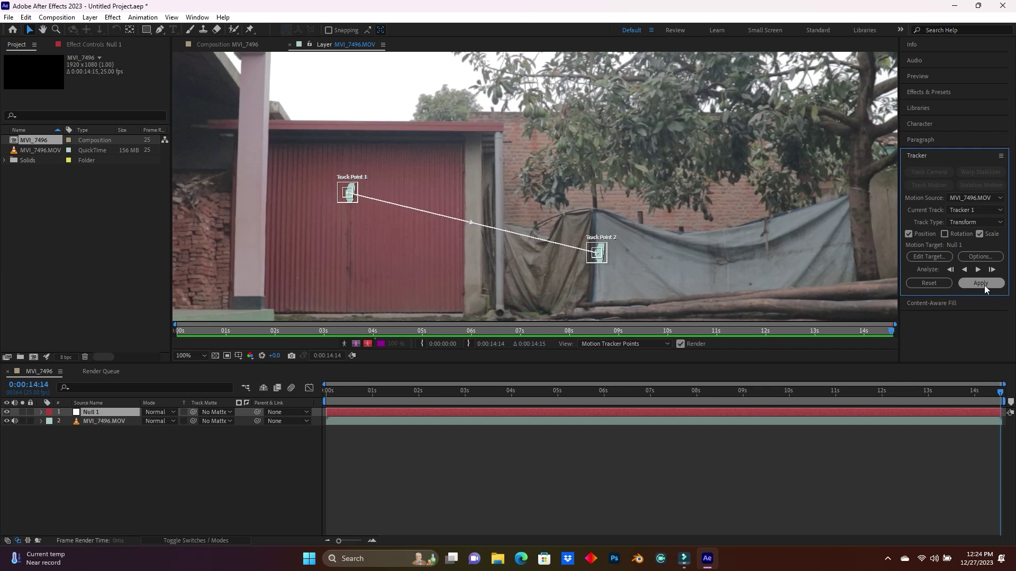
{"action": "left_click", "coordinate": [982, 283]}
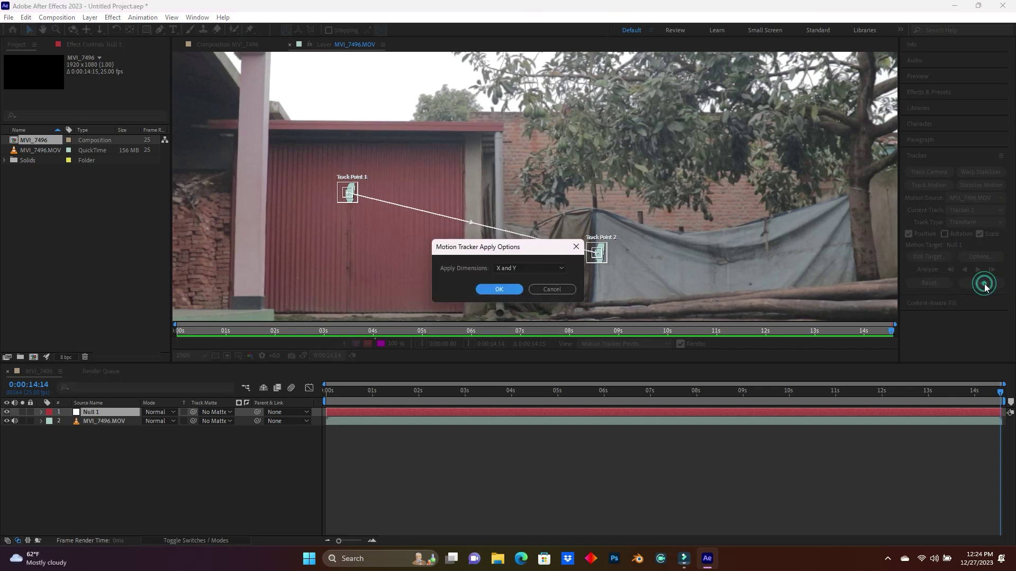
{"action": "left_click", "coordinate": [497, 288]}
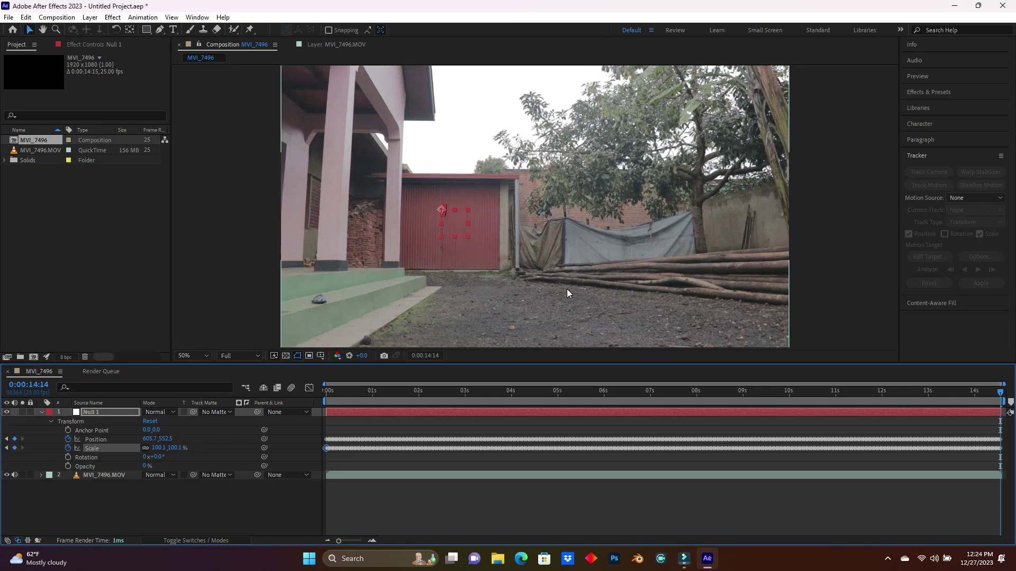
Step: Import MVI_7491.MOV, add it to the timeline, and drag it directly below Null 1
{"action": "double_click", "coordinate": [53, 234]}
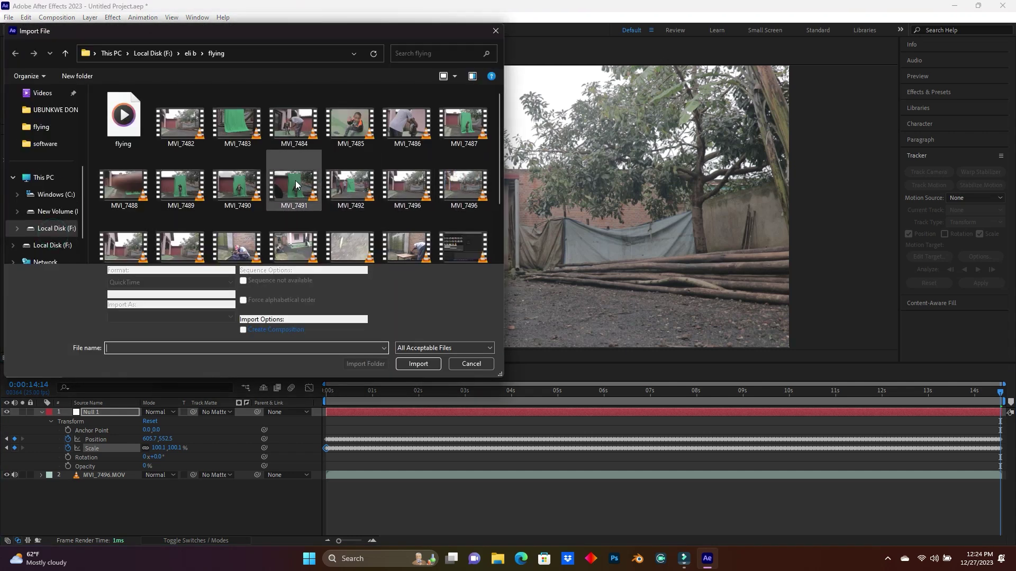
{"action": "double_click", "coordinate": [292, 177]}
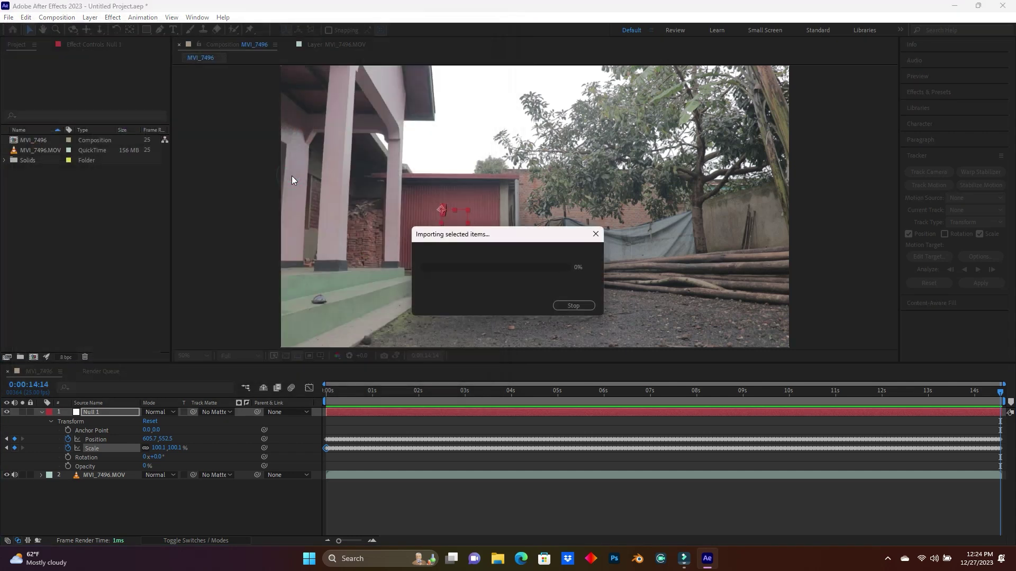
{"action": "left_click", "coordinate": [45, 412]}
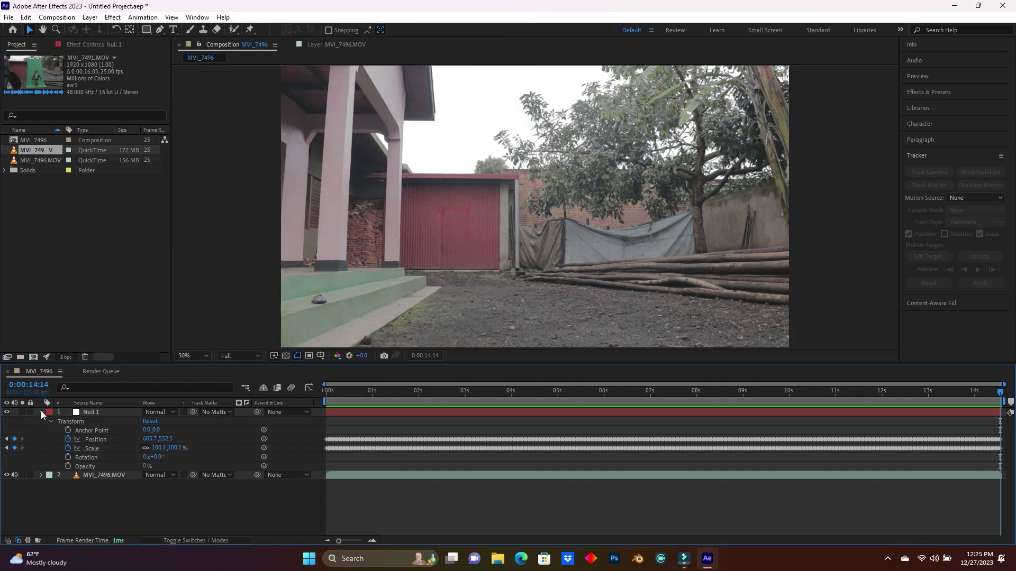
{"action": "left_click", "coordinate": [41, 411]}
{"action": "left_click_drag", "start_coordinate": [39, 150], "coordinate": [78, 414]}
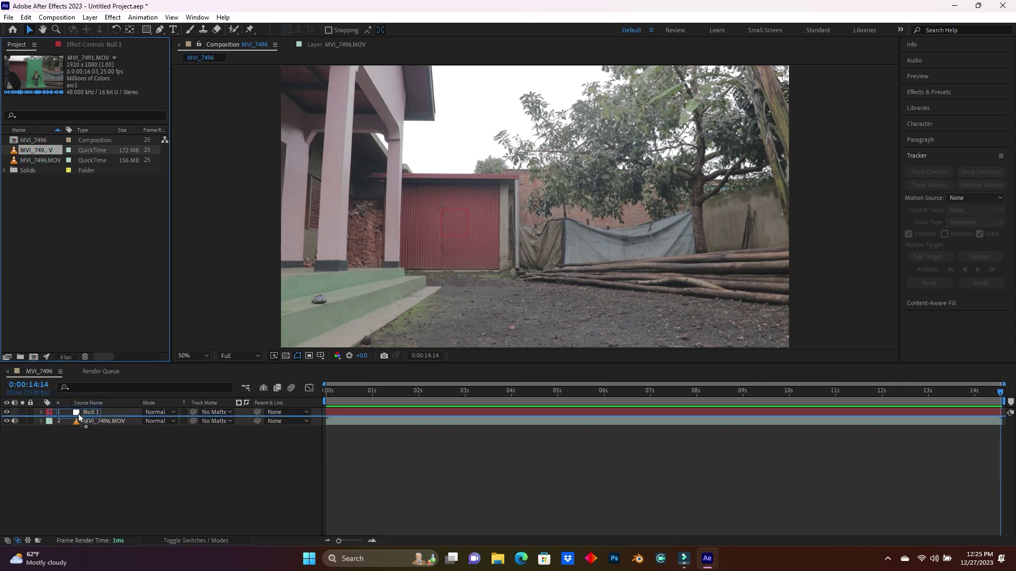
{"action": "left_click_drag", "start_coordinate": [79, 413], "coordinate": [78, 414]}
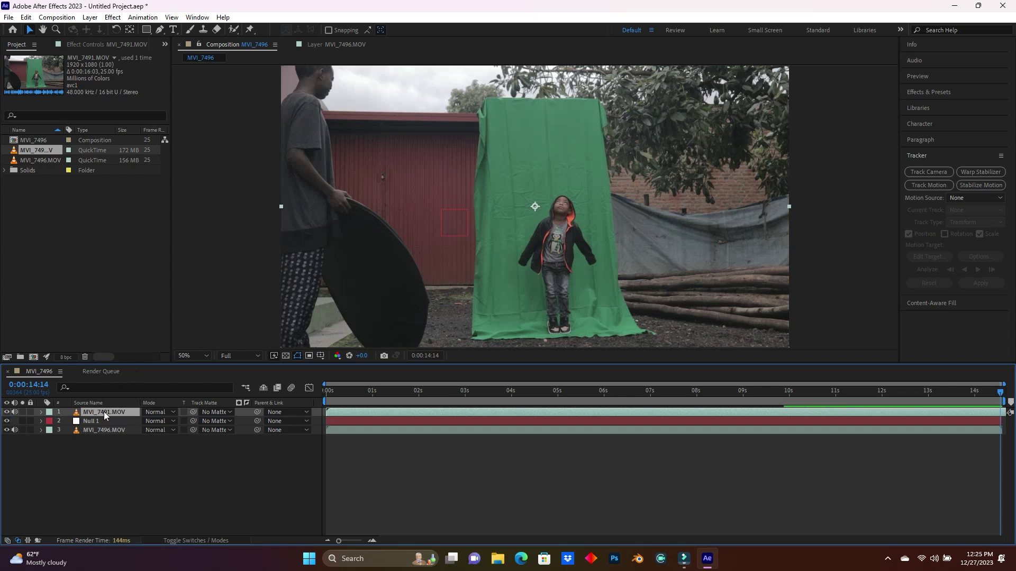
{"action": "left_click_drag", "start_coordinate": [111, 411], "coordinate": [111, 426]}
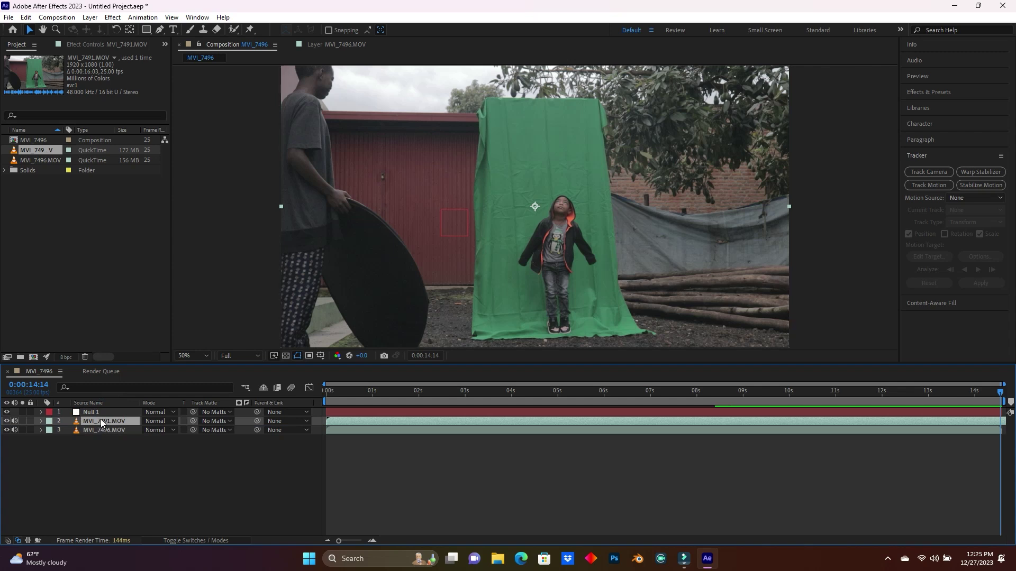
Step: Search 'key' and apply Keylight (1.2) to the MVI_7491.MOV layer
{"action": "left_click", "coordinate": [929, 96]}
{"action": "left_click", "coordinate": [928, 106]}
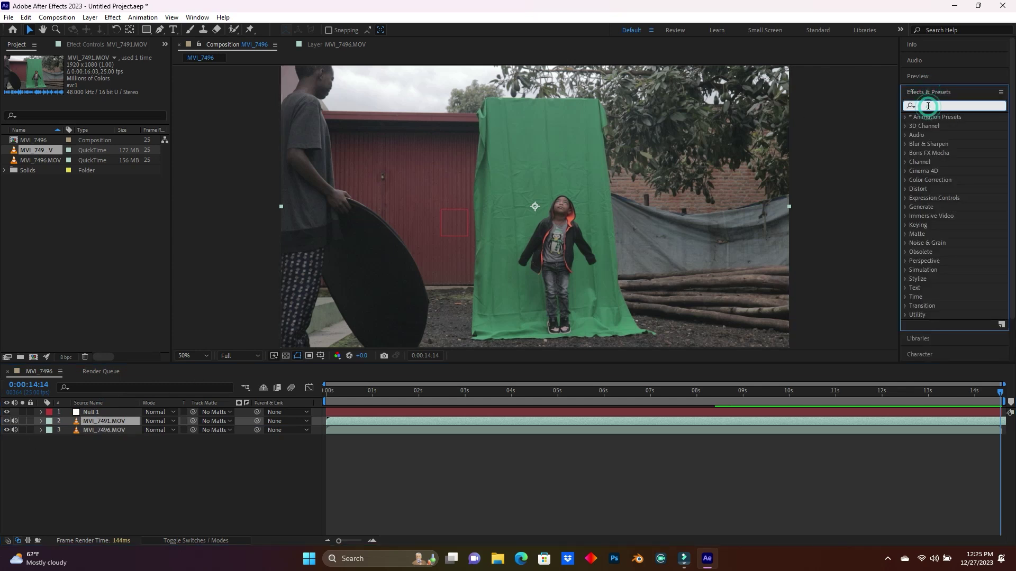
{"action": "type", "text": "key"}
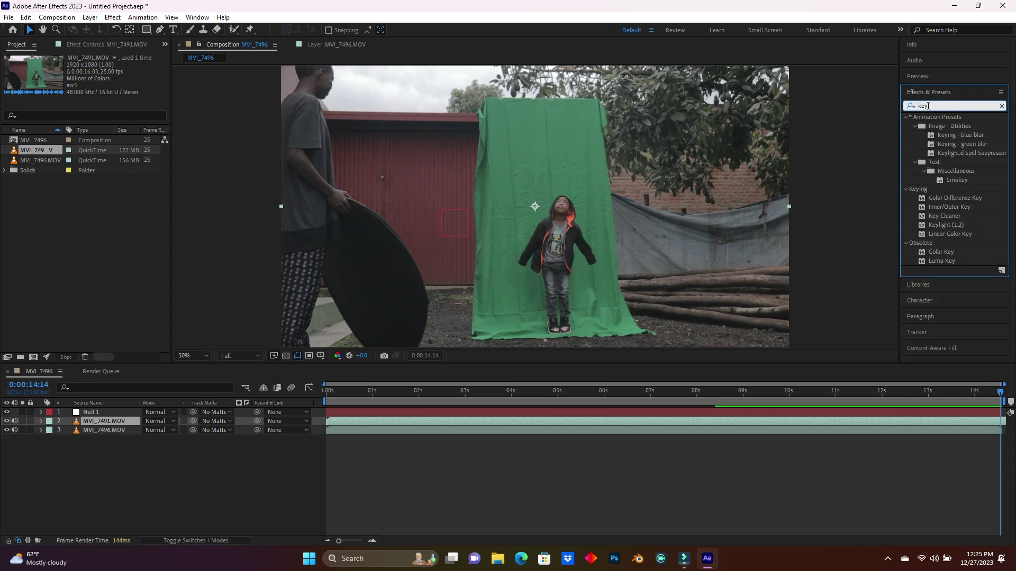
{"action": "left_click", "coordinate": [959, 225]}
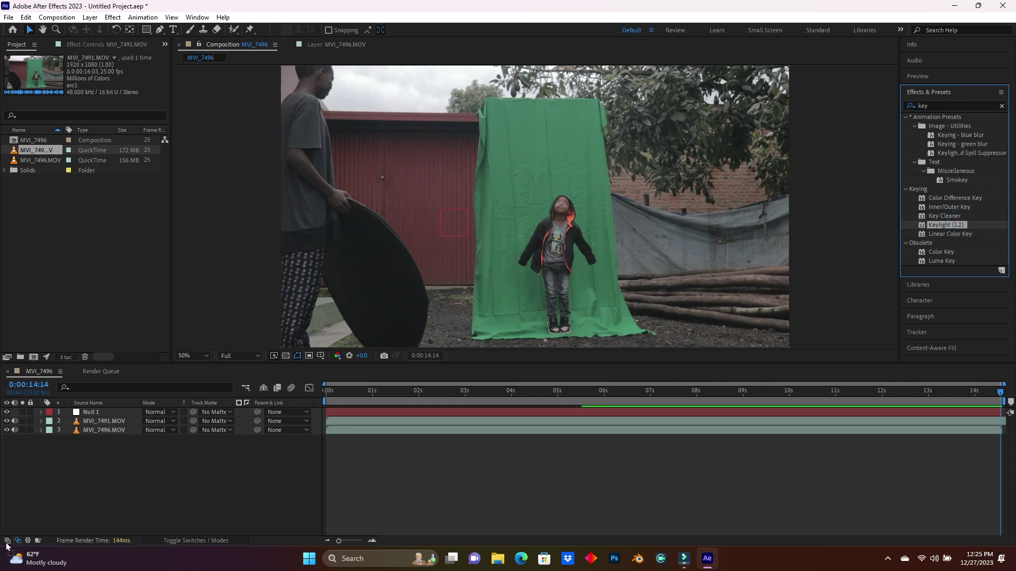
{"action": "left_click", "coordinate": [112, 420]}
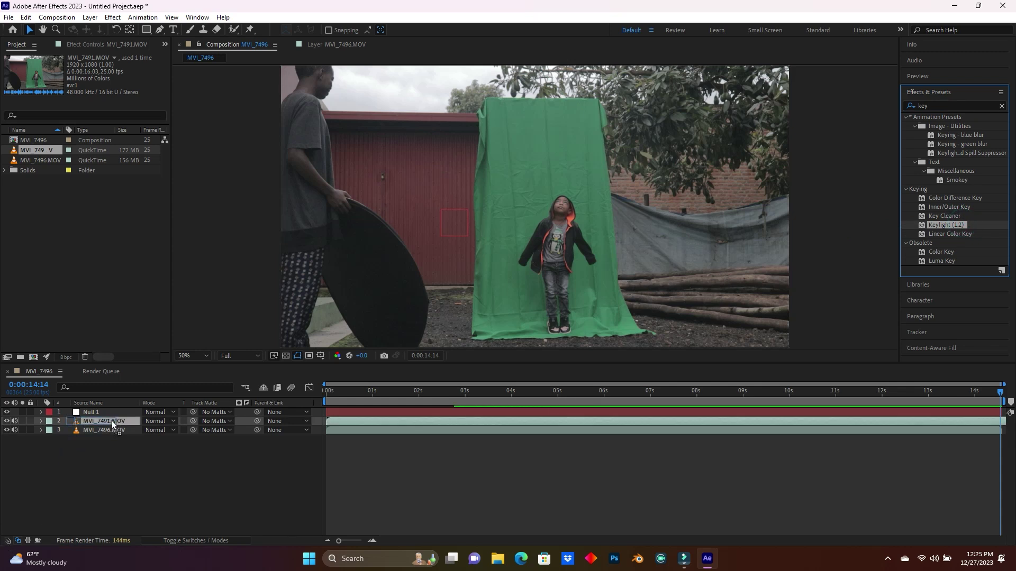
{"action": "left_click_drag", "start_coordinate": [115, 421], "coordinate": [115, 420]}
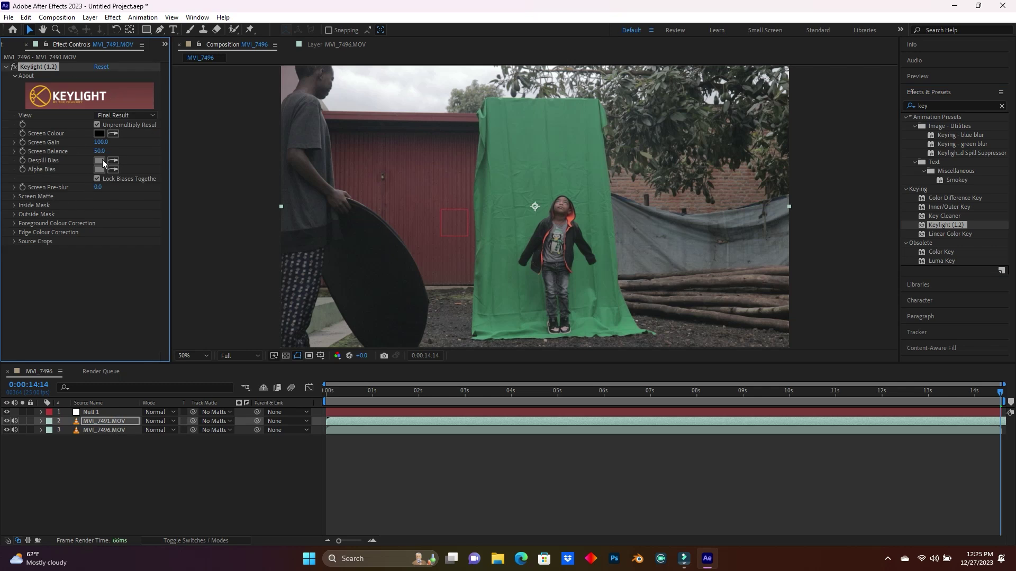
Step: Sample the green backdrop as Screen Colour and switch the view to Screen Matte
{"action": "left_click", "coordinate": [114, 134]}
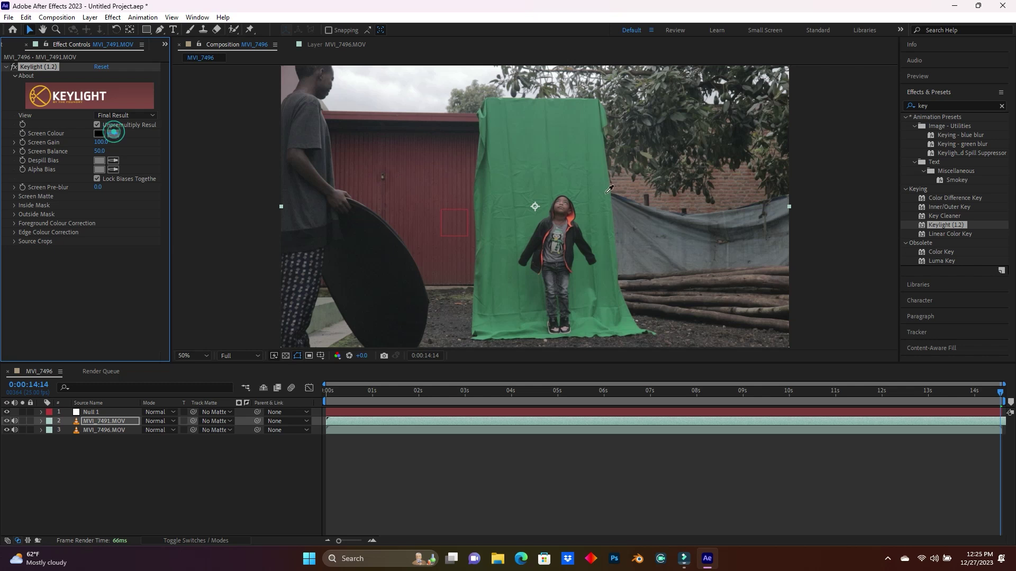
{"action": "left_click", "coordinate": [556, 148]}
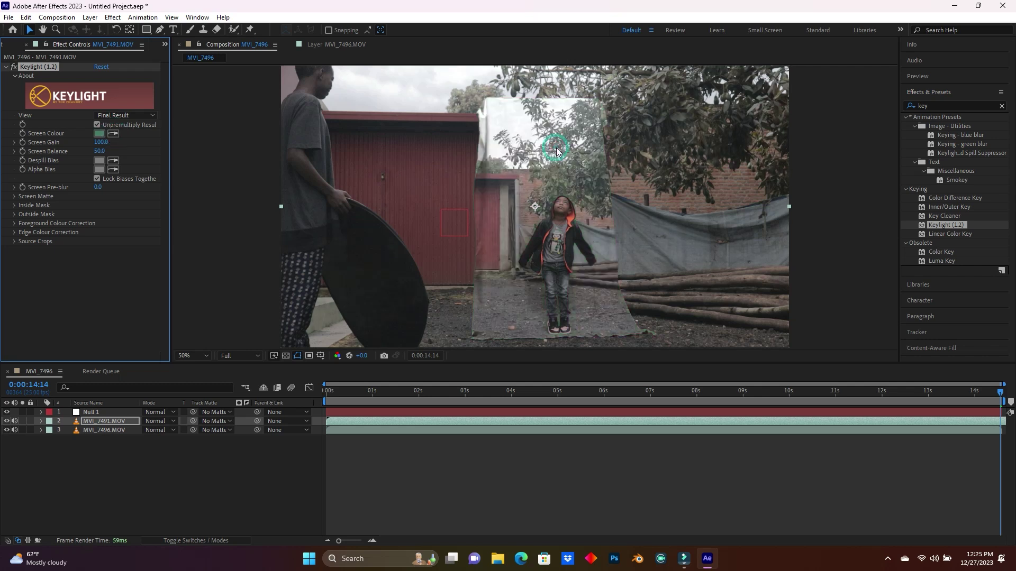
{"action": "left_click", "coordinate": [118, 115]}
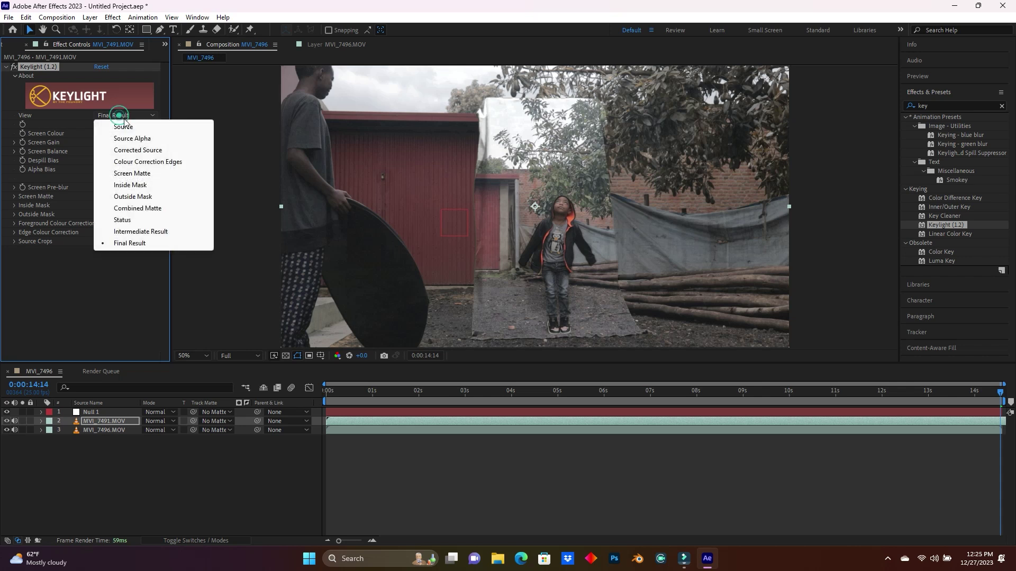
{"action": "left_click", "coordinate": [139, 174]}
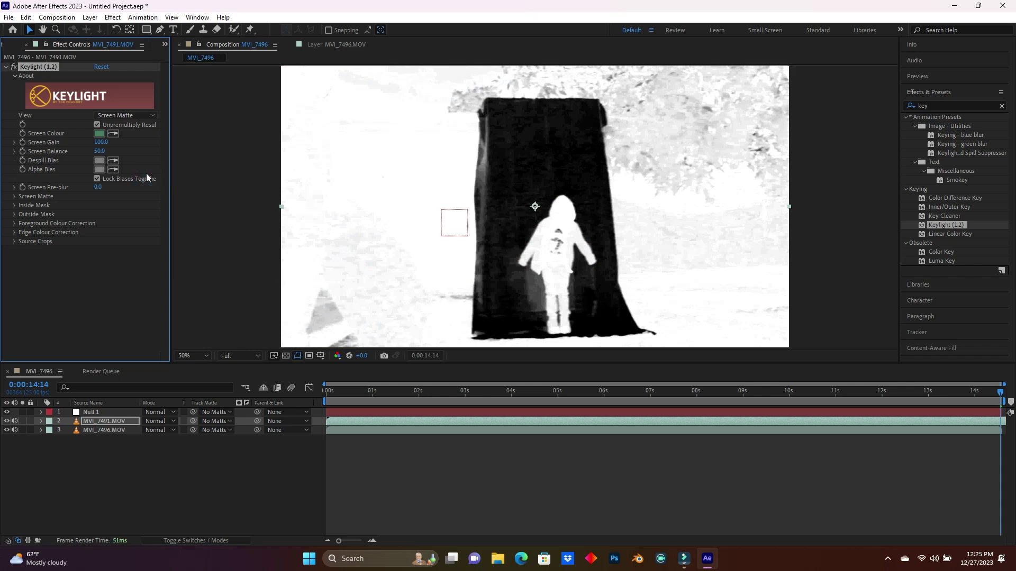
Step: Set Screen Matte Clip Black to 62 and Clip White to 64, then view Final Result
{"action": "left_click", "coordinate": [14, 196]}
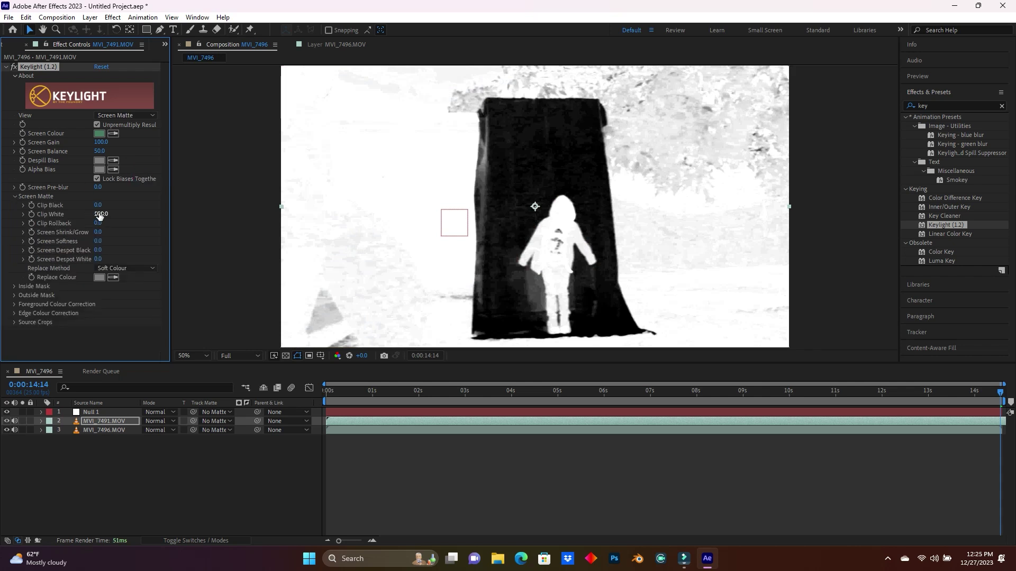
{"action": "left_click_drag", "start_coordinate": [99, 205], "coordinate": [122, 205]}
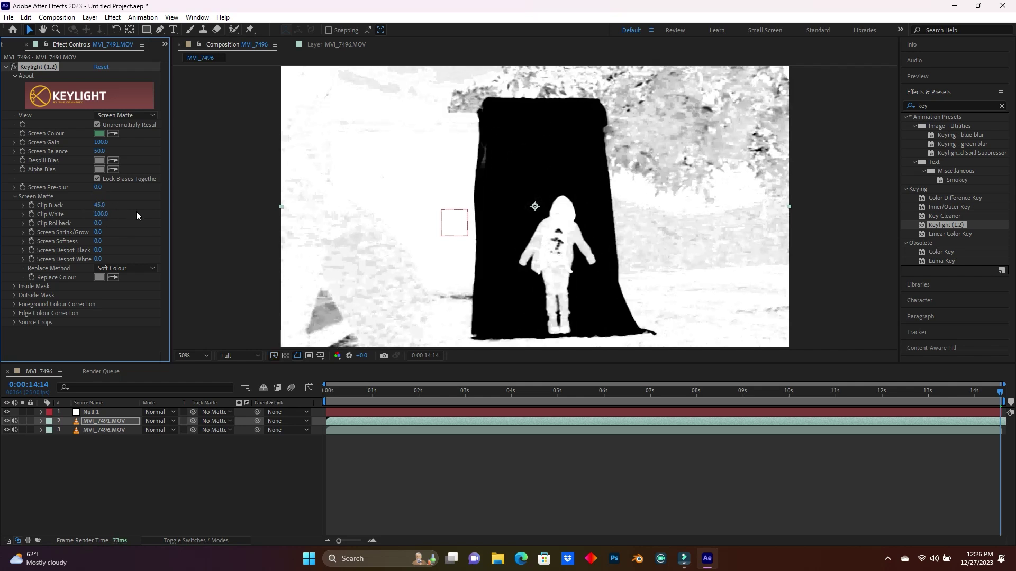
{"action": "left_click", "coordinate": [100, 206]}
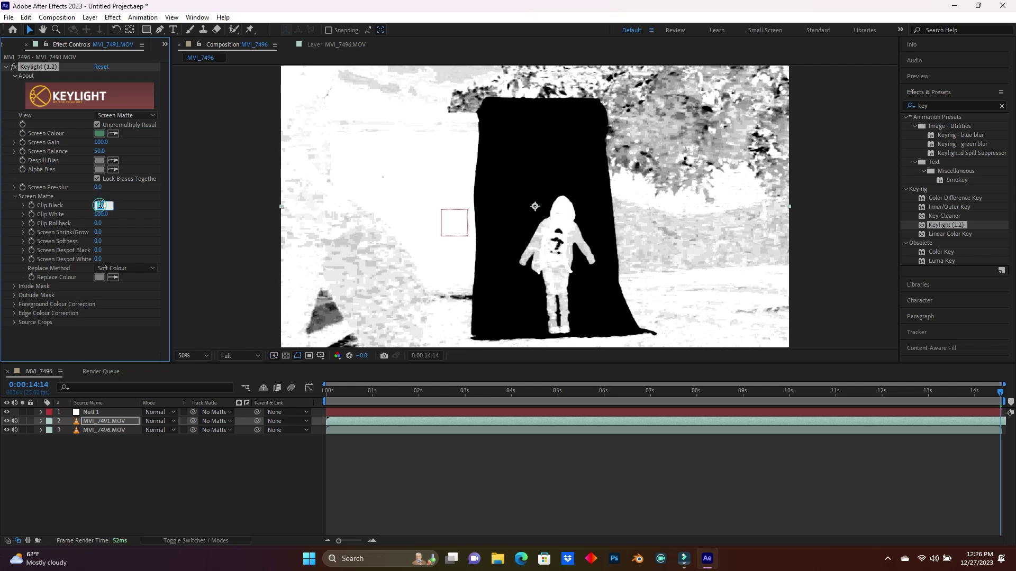
{"action": "key", "text": "BackSpace"}
{"action": "type", "text": "62"}
{"action": "left_click", "coordinate": [105, 214]}
{"action": "type", "text": "64"}
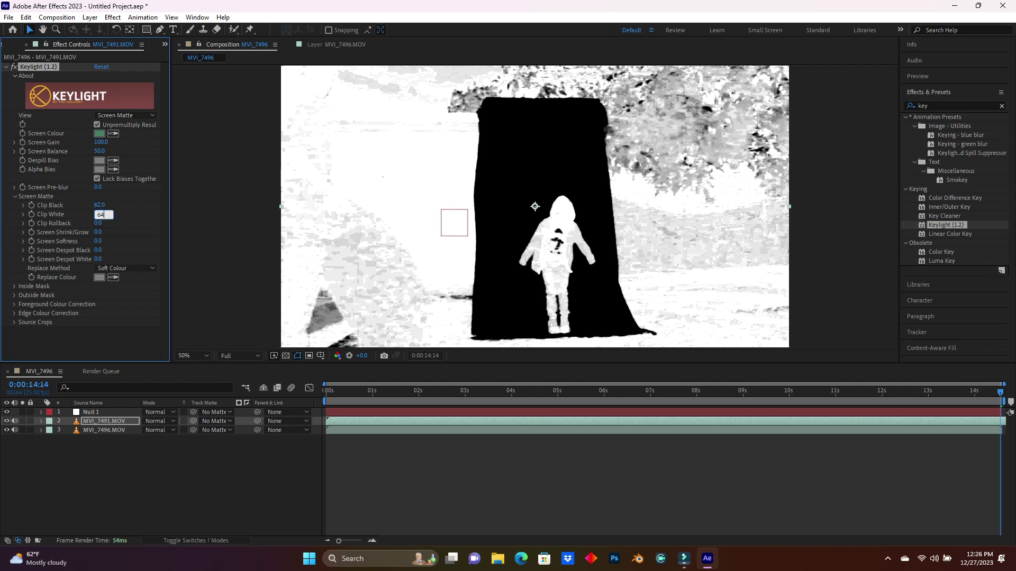
{"action": "left_click", "coordinate": [136, 215]}
{"action": "left_click", "coordinate": [135, 214]}
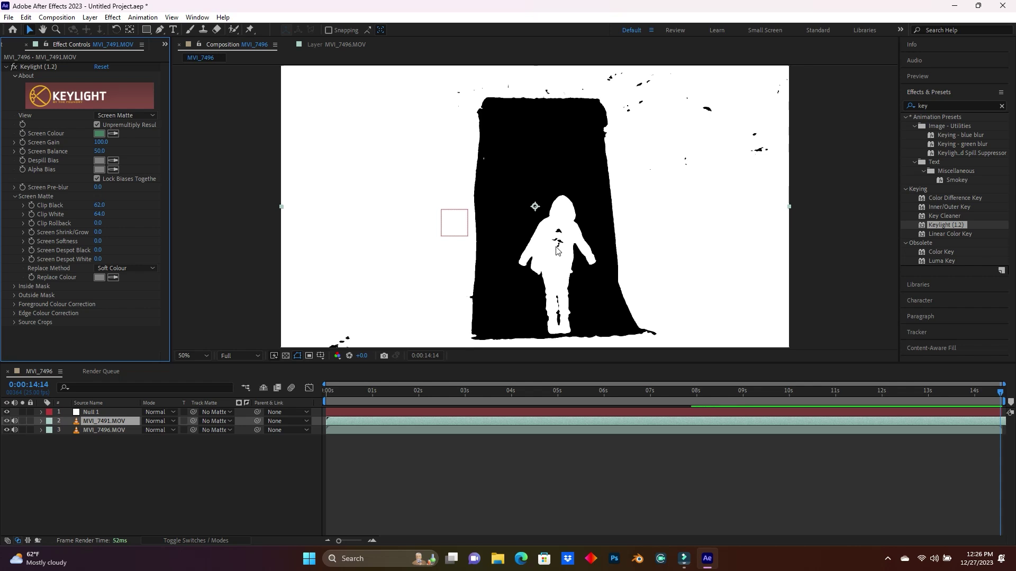
{"action": "left_click", "coordinate": [113, 117]}
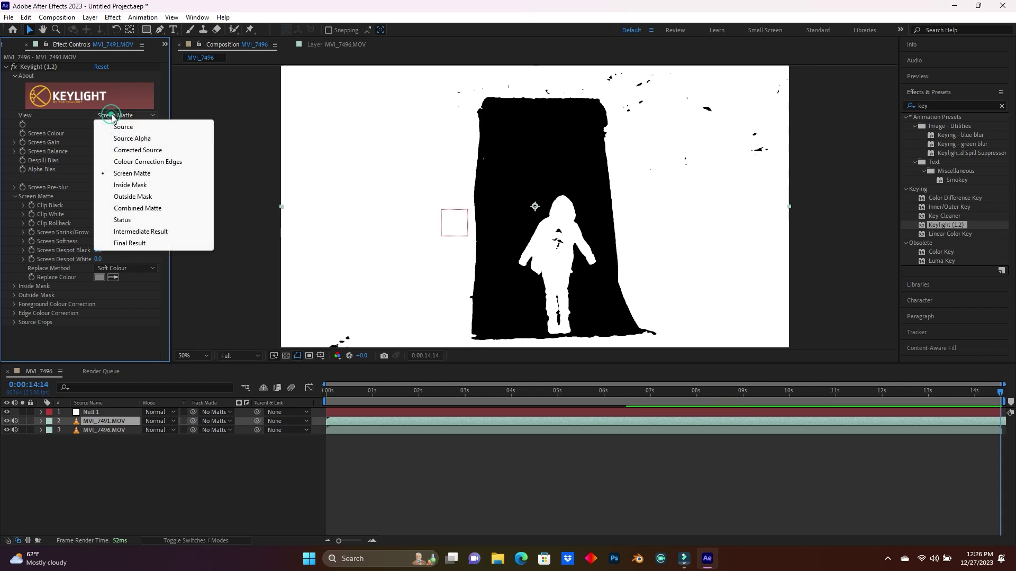
{"action": "left_click", "coordinate": [132, 244]}
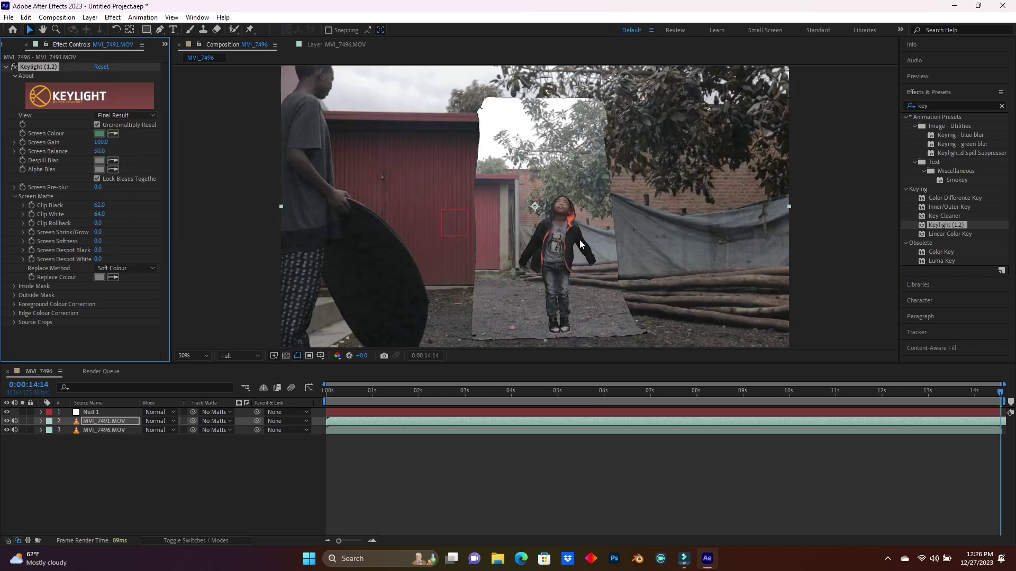
Step: Draw a closed Pen-tool mask outlining the child on MVI_7491.MOV
{"action": "left_click", "coordinate": [160, 30]}
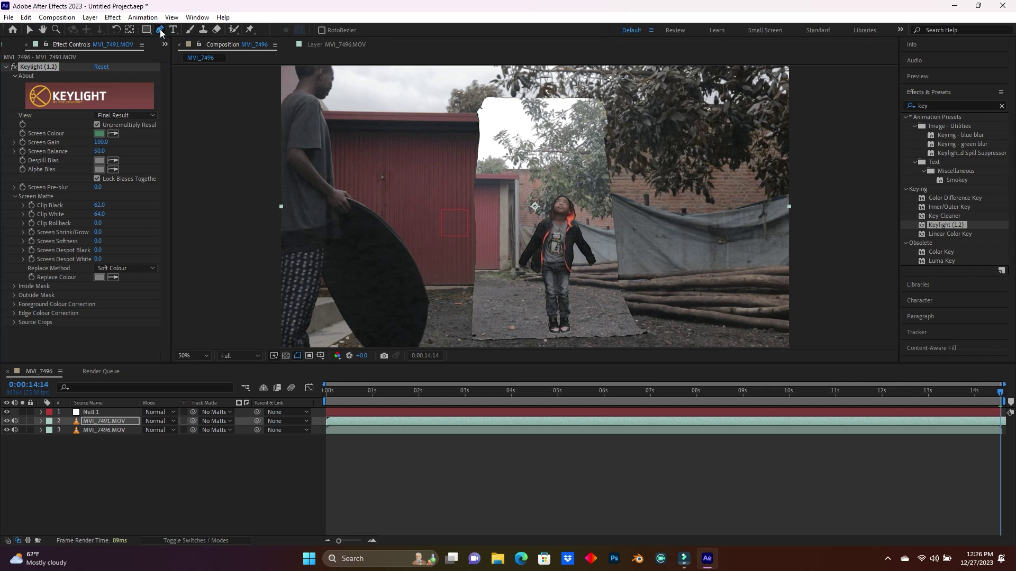
{"action": "left_click", "coordinate": [528, 162]}
{"action": "left_click", "coordinate": [494, 226]}
{"action": "left_click_drag", "start_coordinate": [490, 299], "coordinate": [498, 321]}
{"action": "left_click", "coordinate": [530, 333]}
{"action": "left_click", "coordinate": [549, 336]}
{"action": "left_click", "coordinate": [577, 333]}
{"action": "left_click", "coordinate": [597, 329]}
{"action": "left_click_drag", "start_coordinate": [607, 267], "coordinate": [607, 258]}
{"action": "left_click", "coordinate": [598, 197]}
{"action": "left_click", "coordinate": [559, 150]}
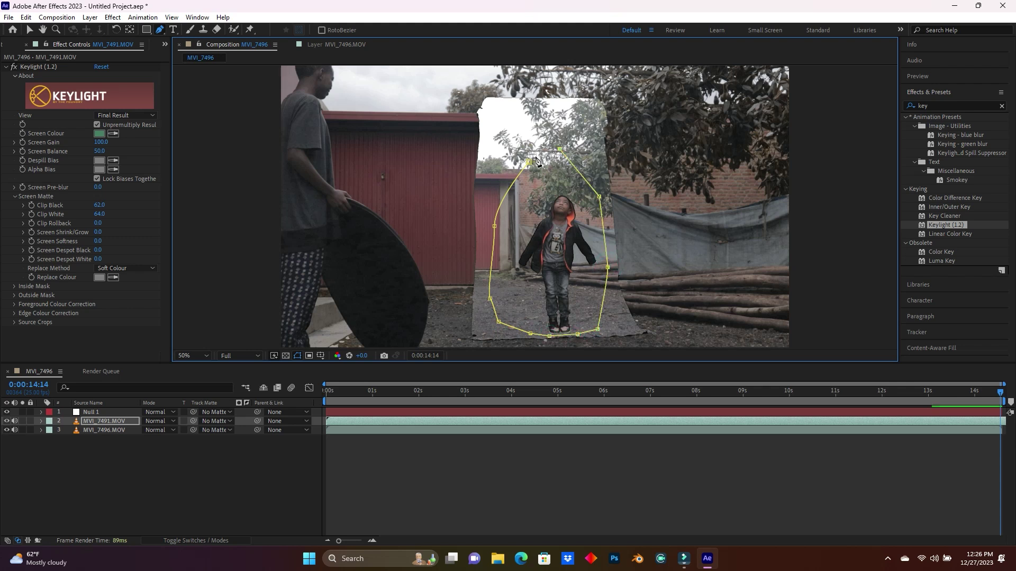
{"action": "left_click", "coordinate": [527, 162]}
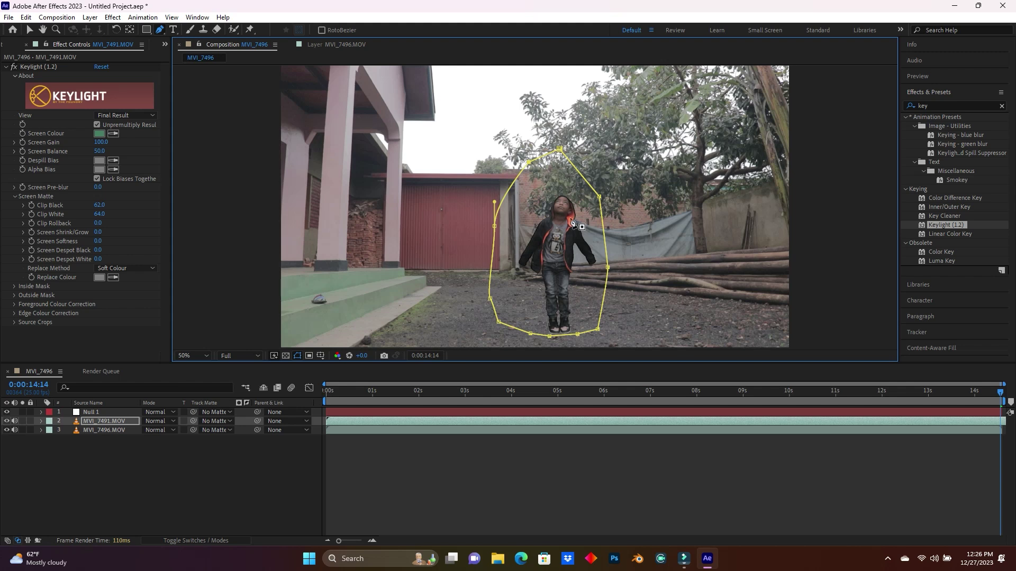
Step: Scale the child layer down to about 68%
{"action": "left_click", "coordinate": [104, 422]}
{"action": "left_click", "coordinate": [104, 421]}
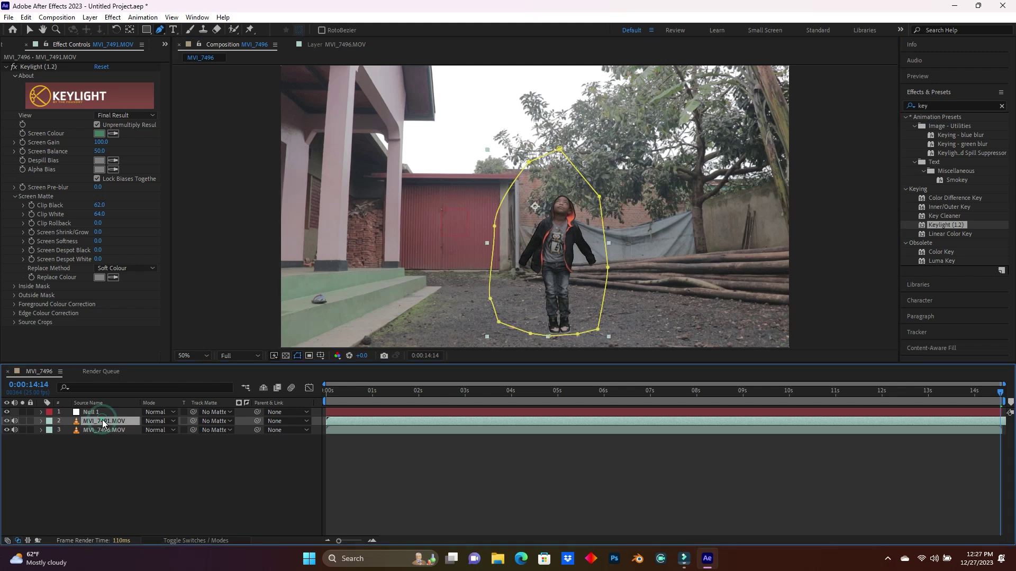
{"action": "key", "text": "s"}
{"action": "left_click_drag", "start_coordinate": [160, 432], "coordinate": [144, 432]}
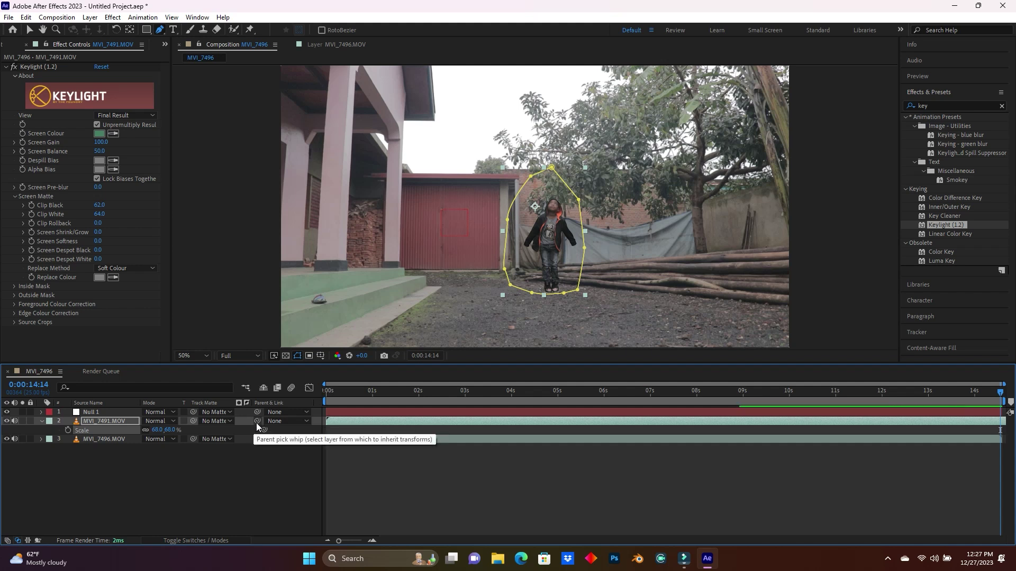
Step: Parent MVI_7491.MOV to Null 1 and preview the composition from about one second
{"action": "left_click_drag", "start_coordinate": [258, 422], "coordinate": [88, 416]}
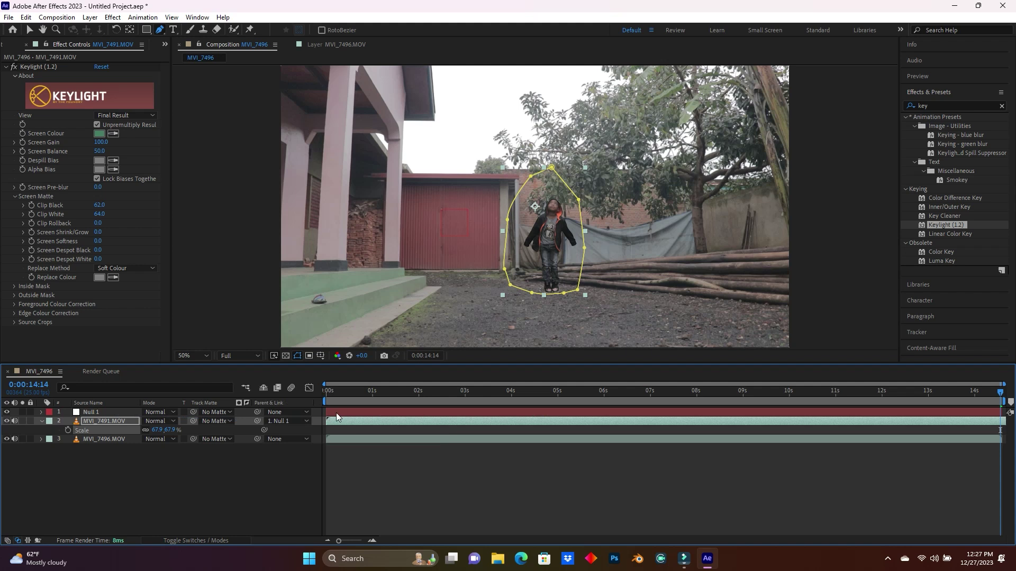
{"action": "left_click", "coordinate": [369, 431]}
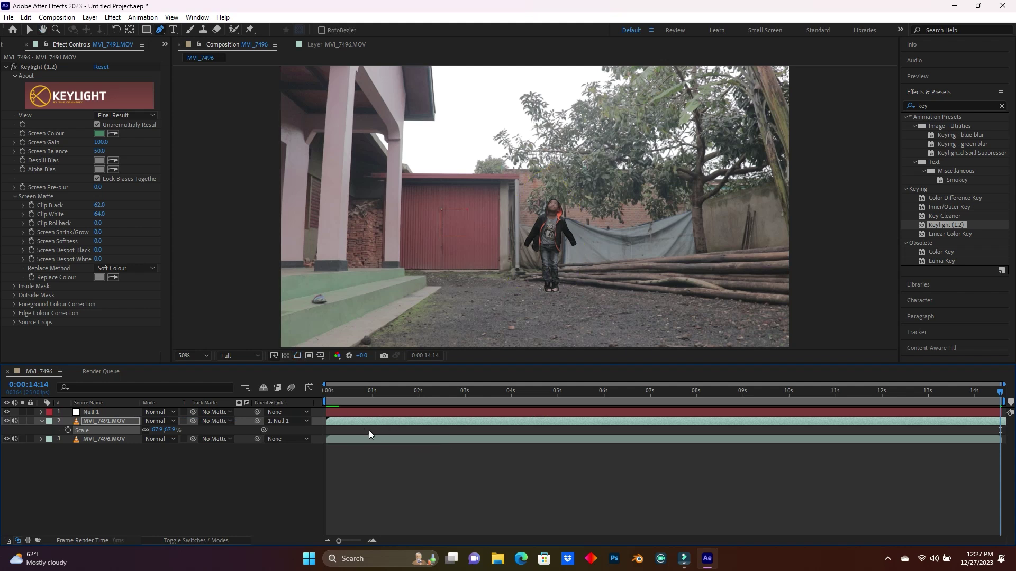
{"action": "key", "text": "space"}
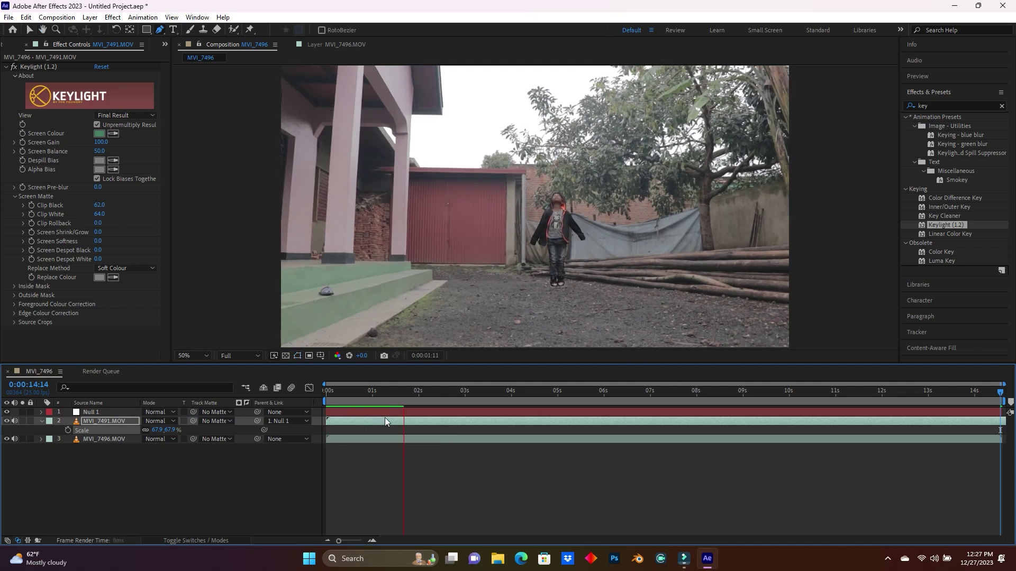
{"action": "key", "text": "space"}
{"action": "key", "text": "XF86AudioMute"}
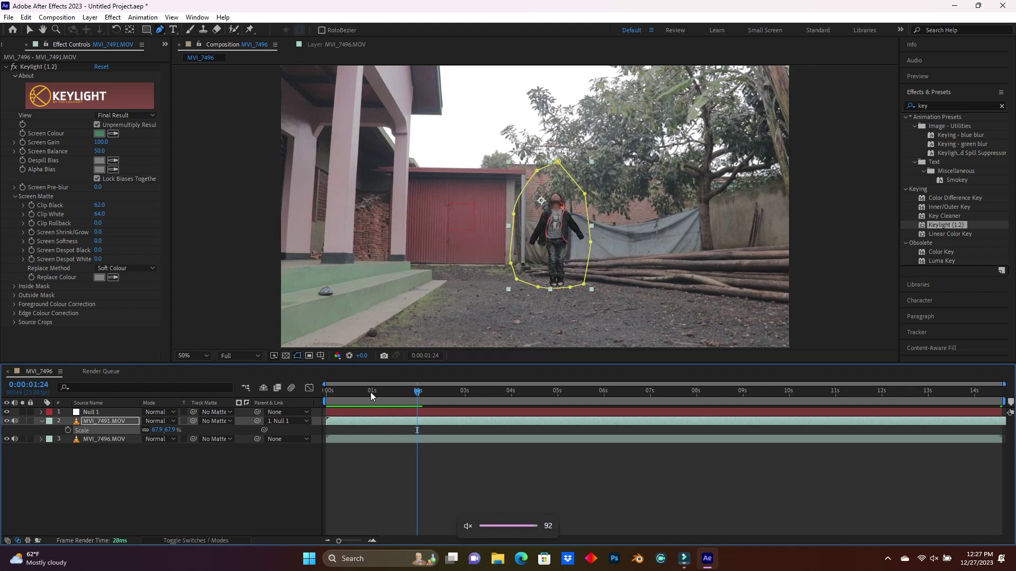
{"action": "left_click", "coordinate": [385, 390]}
{"action": "key", "text": "space"}
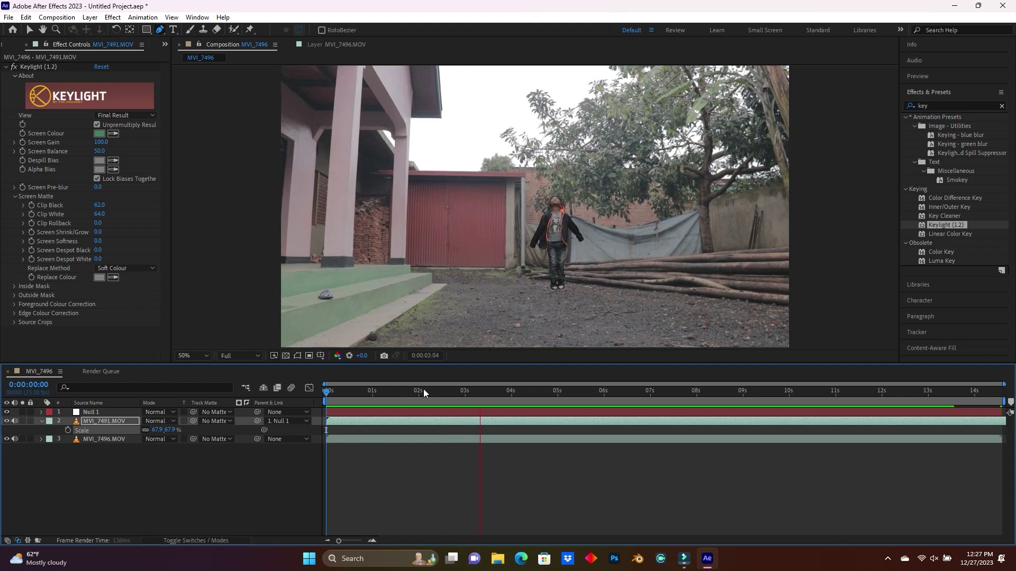
Step: Trim the child clip's in-point to around 0:00:01:14 and show its Position at 0:00:01:16
{"action": "left_click_drag", "start_coordinate": [441, 393], "coordinate": [398, 396]}
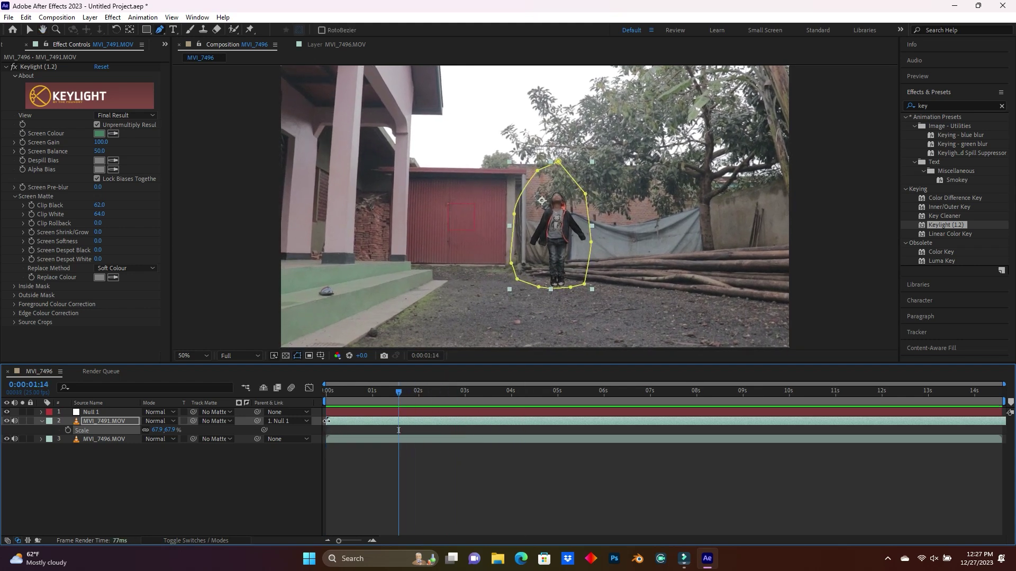
{"action": "left_click_drag", "start_coordinate": [328, 421], "coordinate": [376, 398]}
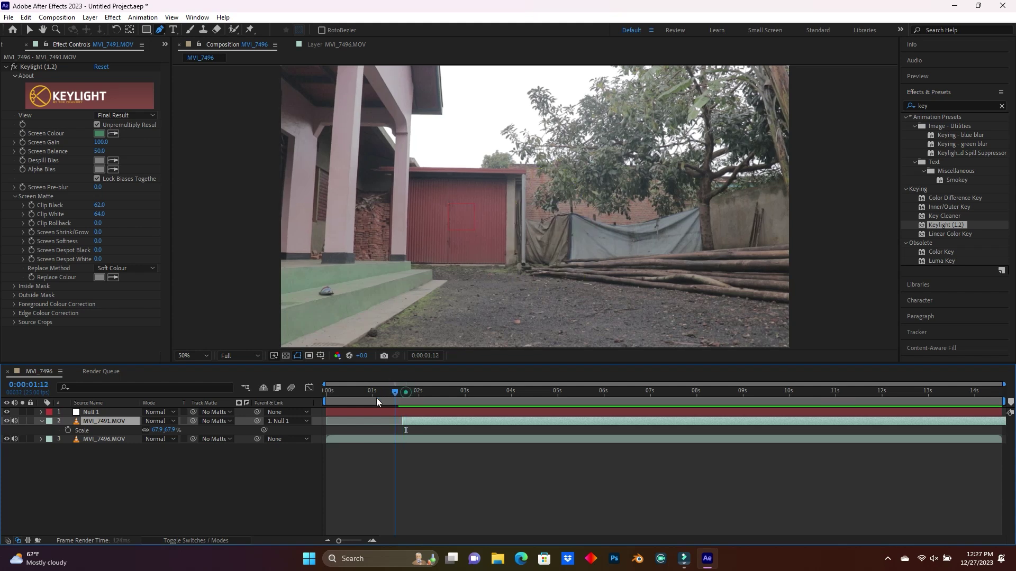
{"action": "key", "text": "space"}
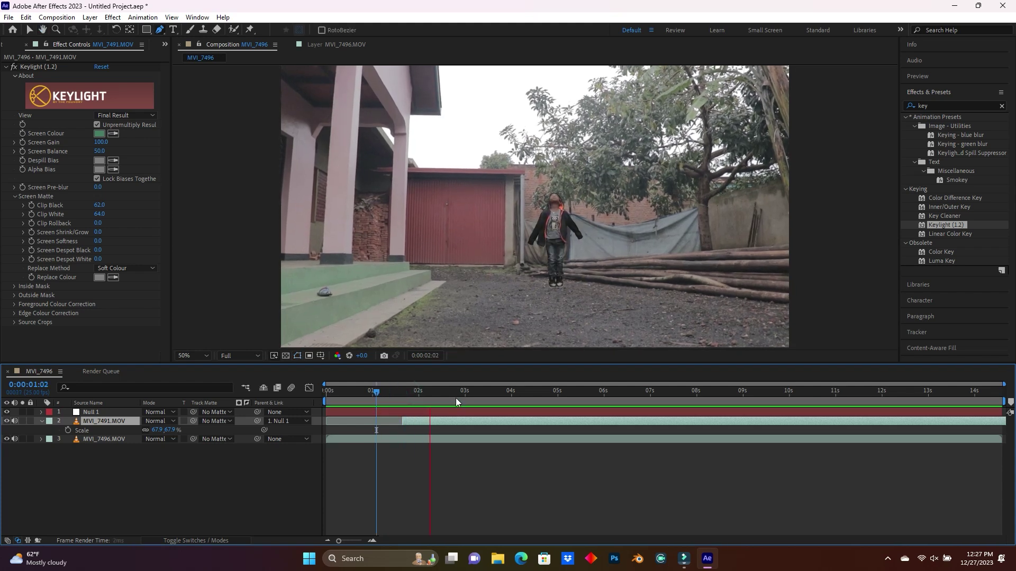
{"action": "key", "text": "space"}
{"action": "left_click_drag", "start_coordinate": [385, 392], "coordinate": [402, 390]}
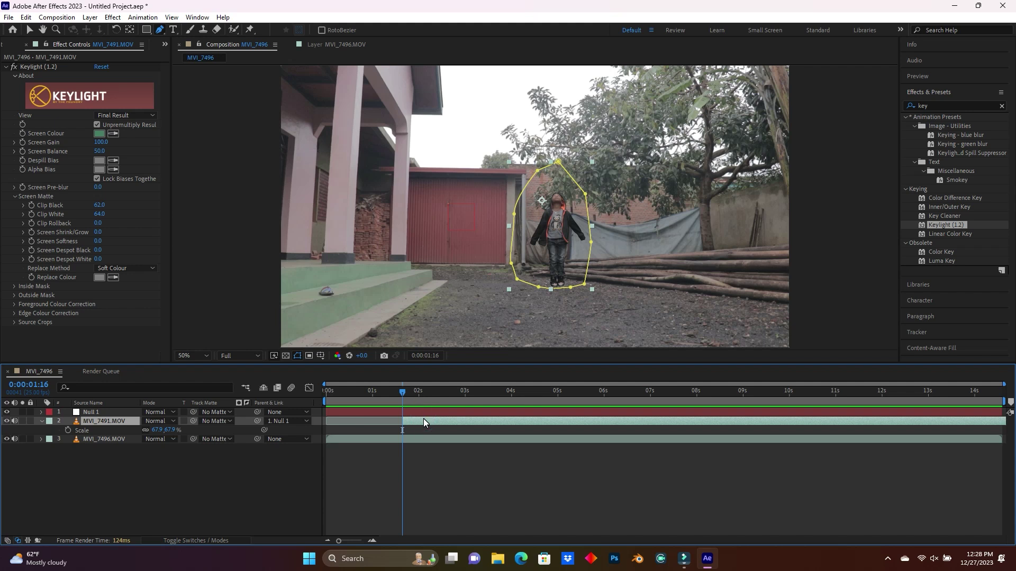
{"action": "key", "text": "p"}
Step: Keyframe Position 353.9, -12.4 at 1:16 and 353.9, -413.4 near 9 seconds
{"action": "left_click", "coordinate": [67, 430]}
{"action": "left_click_drag", "start_coordinate": [404, 397], "coordinate": [748, 385]}
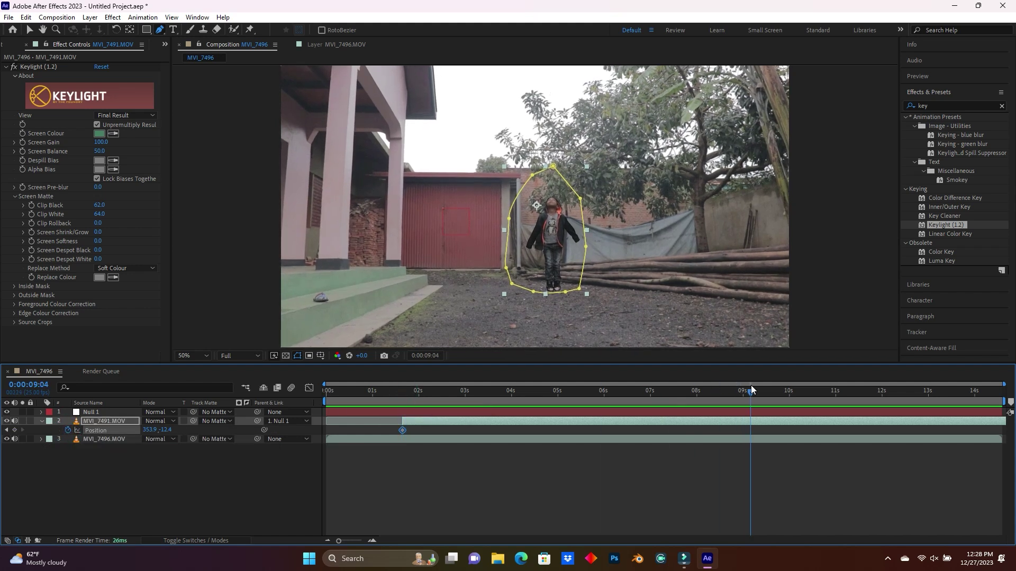
{"action": "left_click_drag", "start_coordinate": [165, 433], "coordinate": [134, 430]}
Step: Move the second Position keyframe earlier to about 8 seconds and preview the rise
{"action": "left_click", "coordinate": [386, 390]}
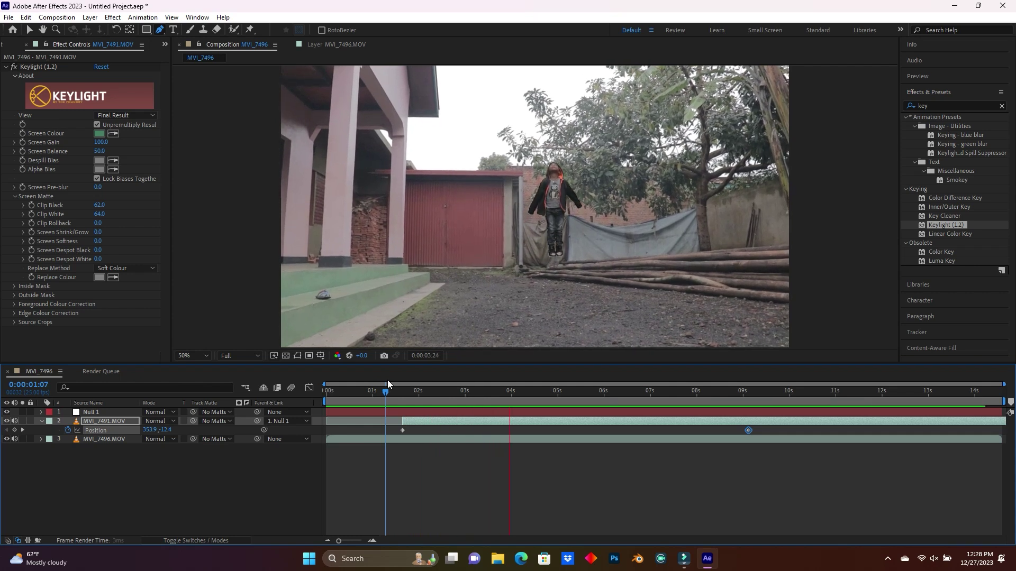
{"action": "key", "text": "space"}
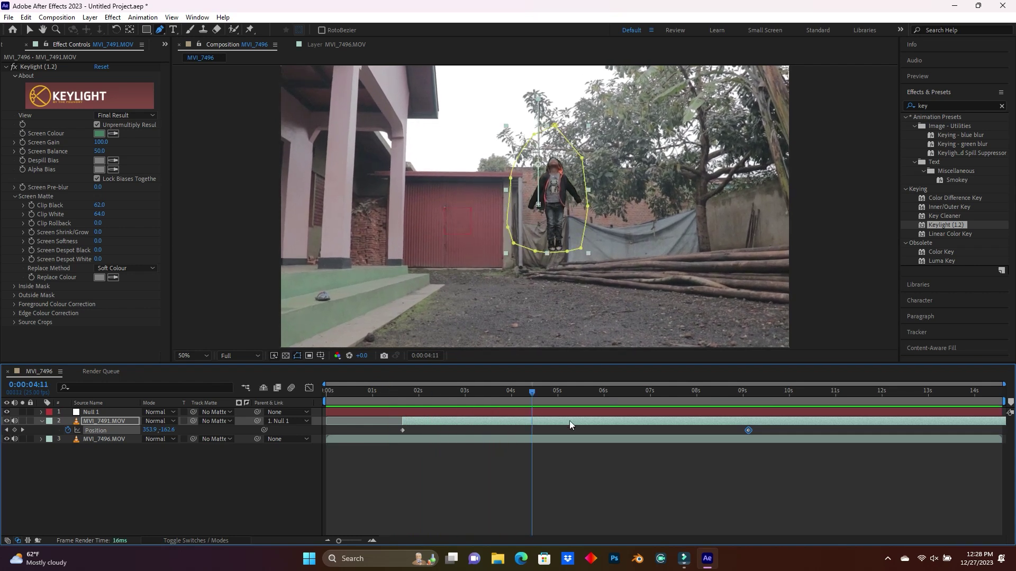
{"action": "left_click_drag", "start_coordinate": [750, 430], "coordinate": [703, 430]}
{"action": "left_click_drag", "start_coordinate": [397, 391], "coordinate": [399, 395]}
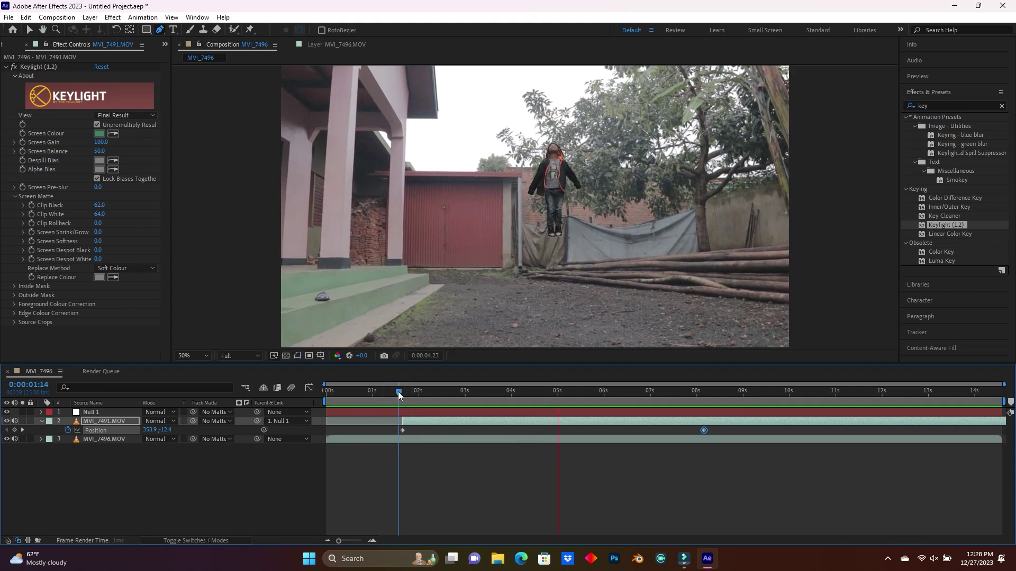
{"action": "key", "text": "space"}
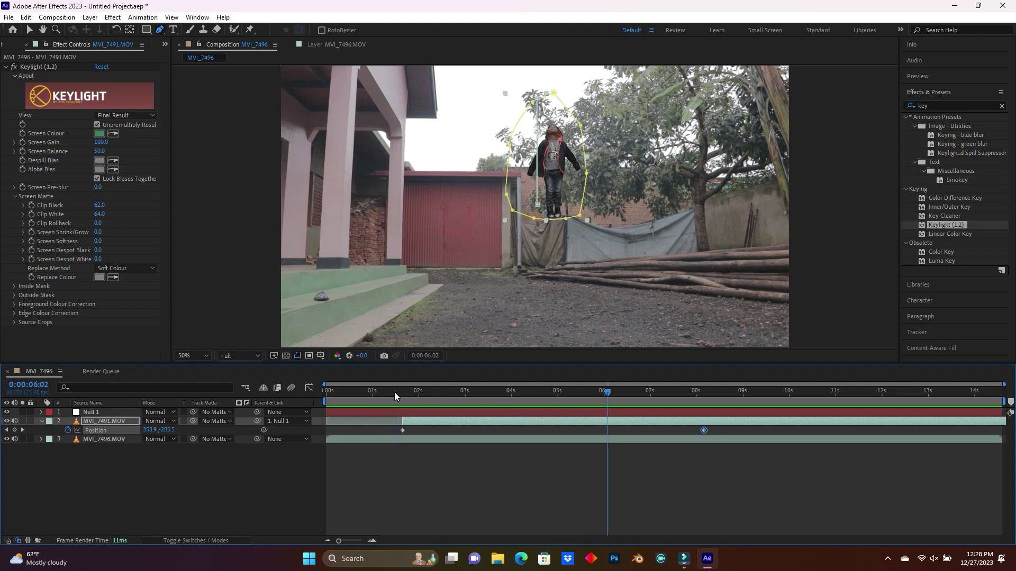
{"action": "left_click_drag", "start_coordinate": [394, 392], "coordinate": [315, 411]}
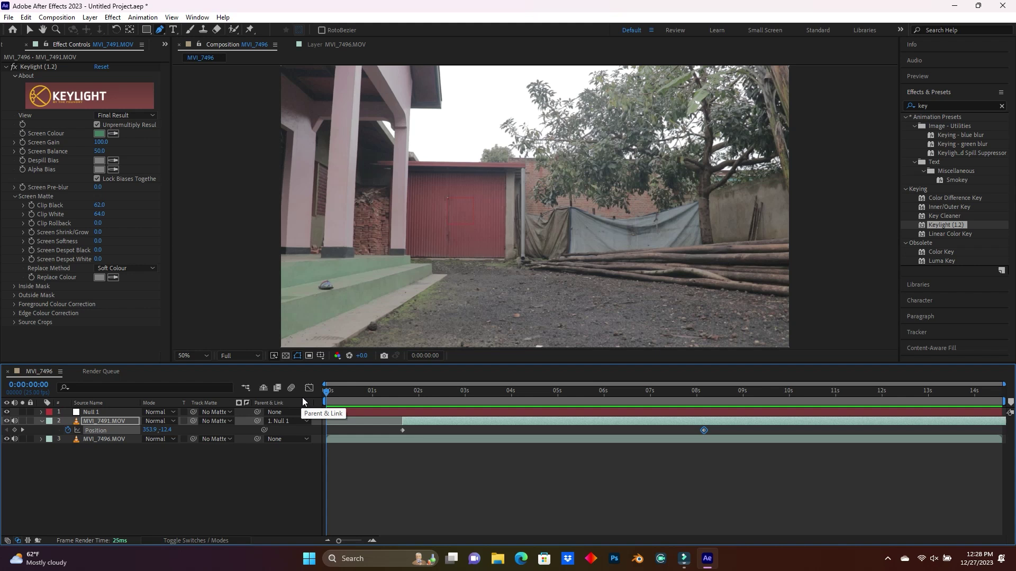
Step: Create Adjustment Layer 1 from the timeline context menu and drag it above Null 1
{"action": "right_click", "coordinate": [175, 486]}
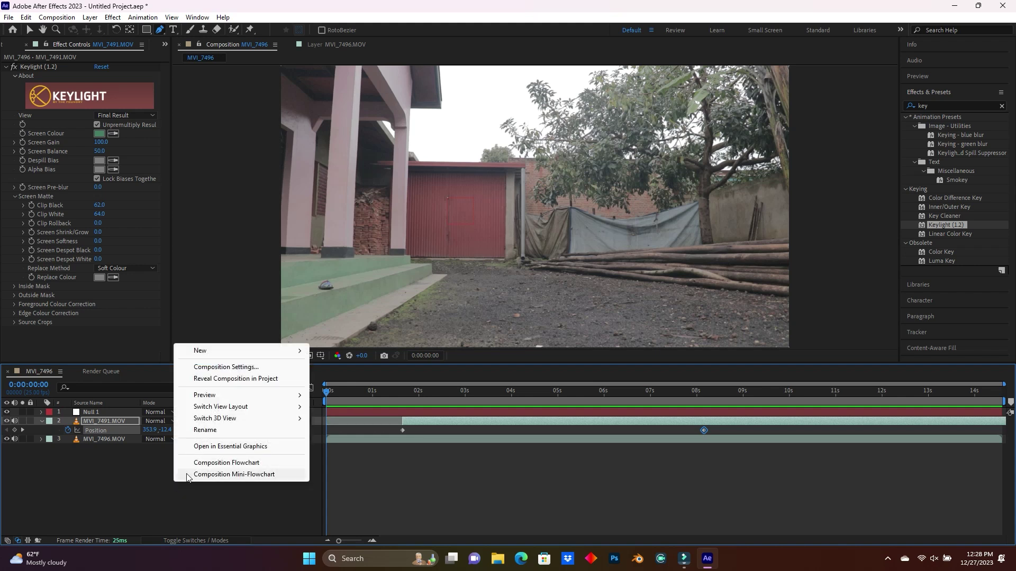
{"action": "left_click", "coordinate": [200, 351]}
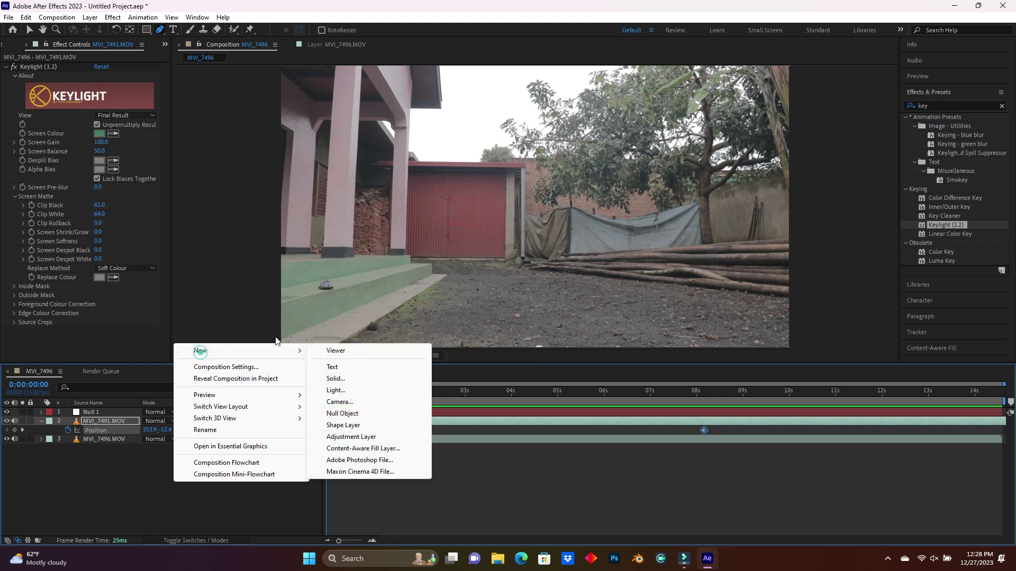
{"action": "left_click", "coordinate": [357, 437]}
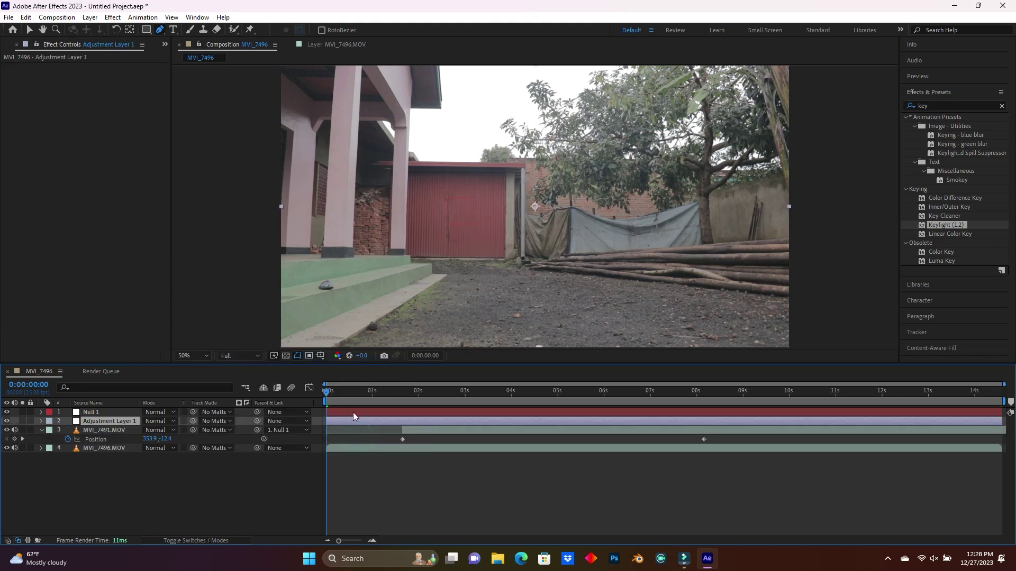
{"action": "left_click_drag", "start_coordinate": [101, 419], "coordinate": [99, 412]}
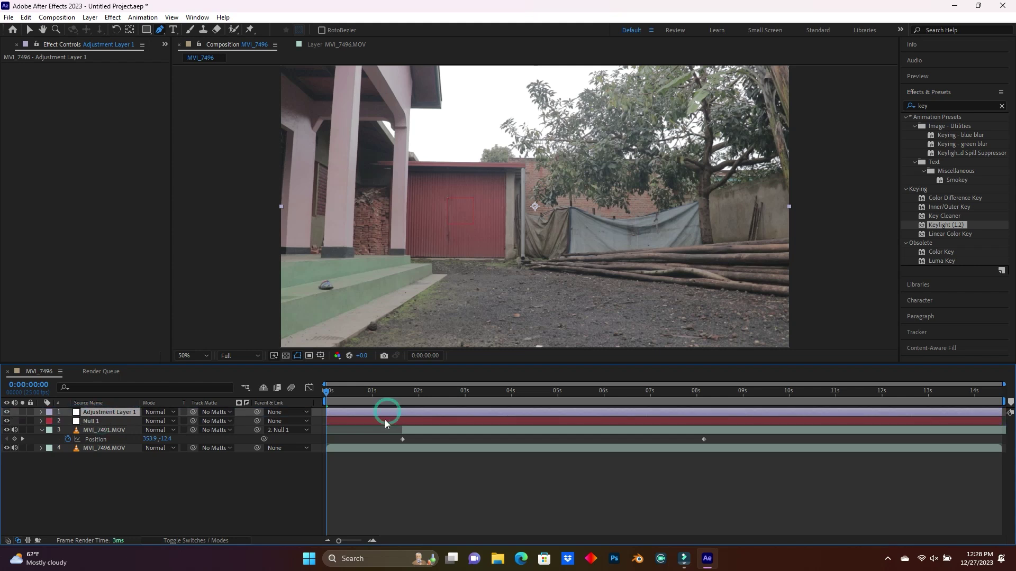
Step: Search 'vr di' and drag VR Digital Glitch onto Adjustment Layer 1
{"action": "left_click", "coordinate": [940, 105]}
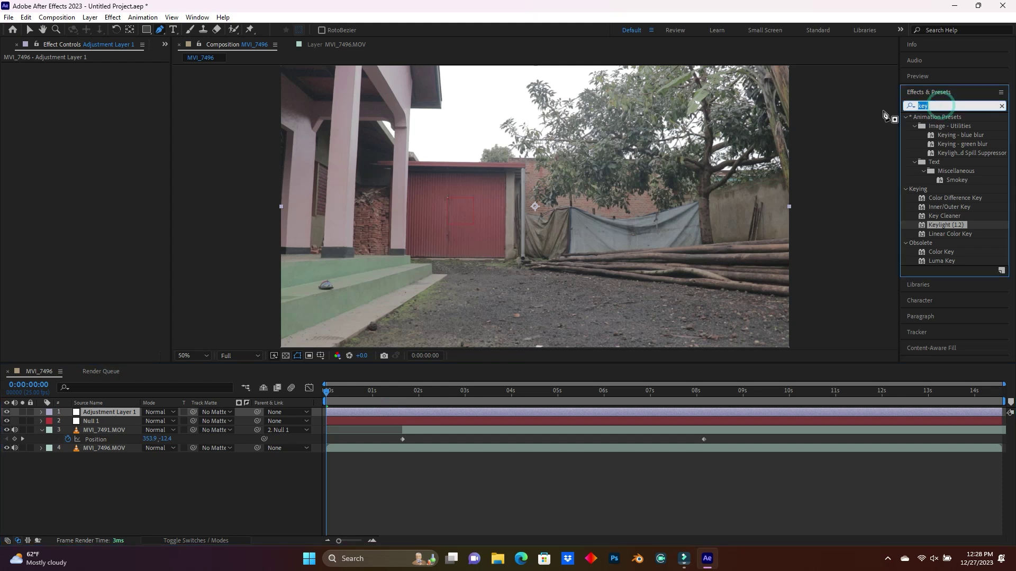
{"action": "type", "text": "vr di"}
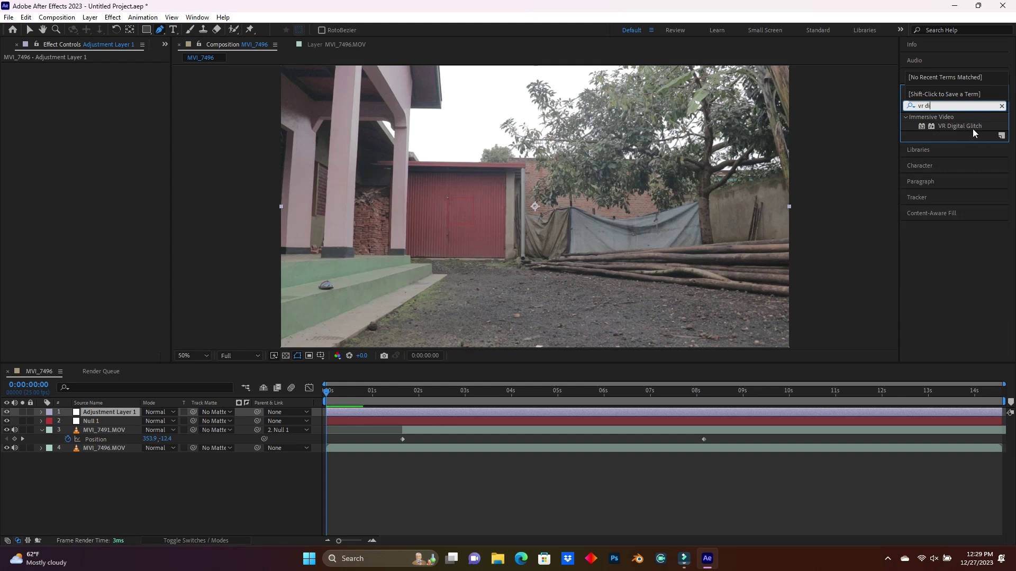
{"action": "left_click_drag", "start_coordinate": [969, 124], "coordinate": [113, 410]}
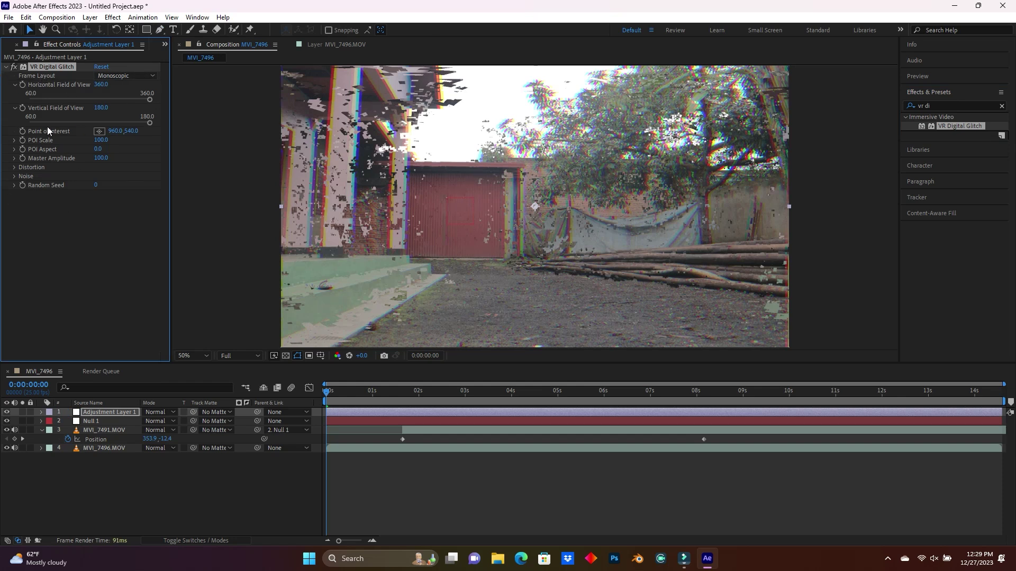
Step: Set Frame Layout to Stereoscopic - Over/Under and raise the Color and Geometry Distortion values
{"action": "left_click", "coordinate": [121, 76]}
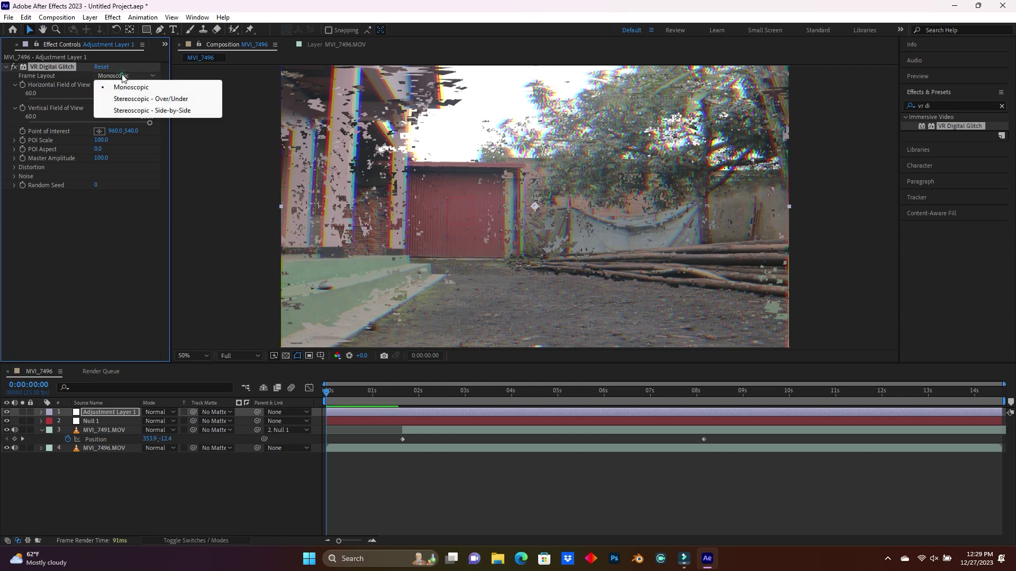
{"action": "left_click", "coordinate": [149, 100]}
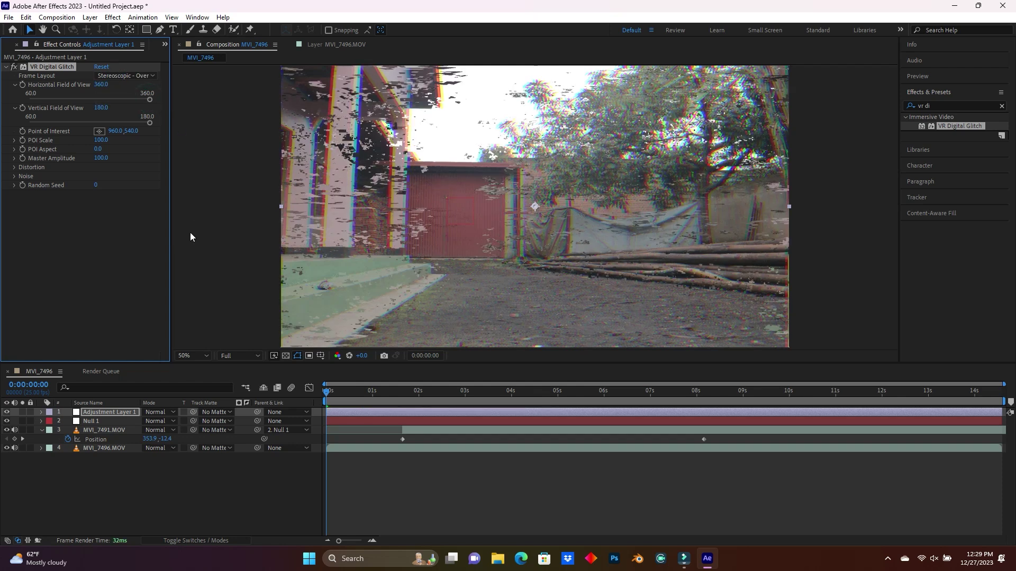
{"action": "left_click", "coordinate": [15, 168]}
{"action": "left_click_drag", "start_coordinate": [98, 176], "coordinate": [125, 179]}
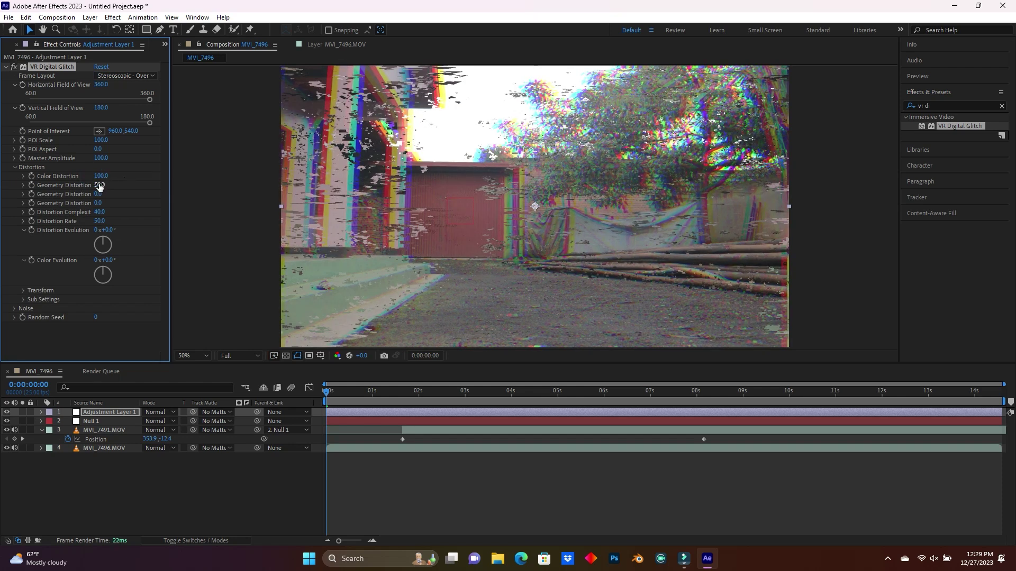
{"action": "left_click_drag", "start_coordinate": [100, 185], "coordinate": [120, 184]}
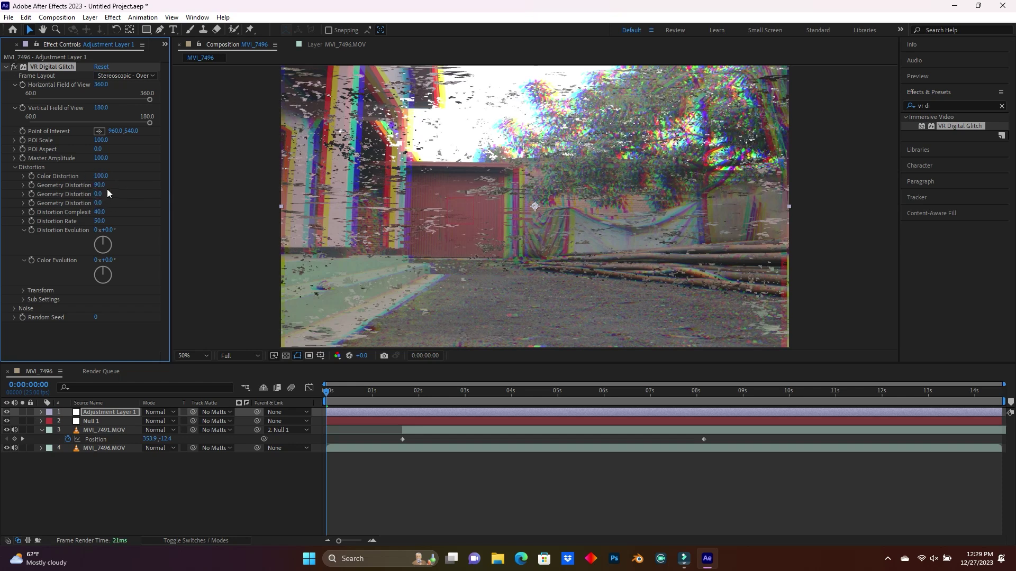
{"action": "left_click_drag", "start_coordinate": [98, 203], "coordinate": [133, 211]}
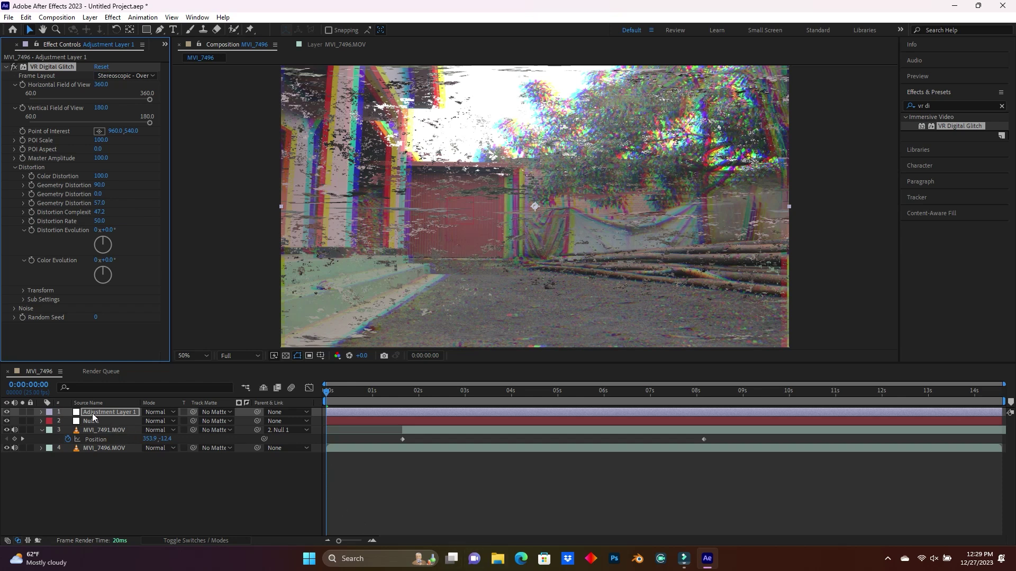
Step: Reveal Adjustment Layer 1's VR Digital Glitch properties and keyframe Master Amplitude at 0 on the first frame
{"action": "left_click", "coordinate": [40, 412]}
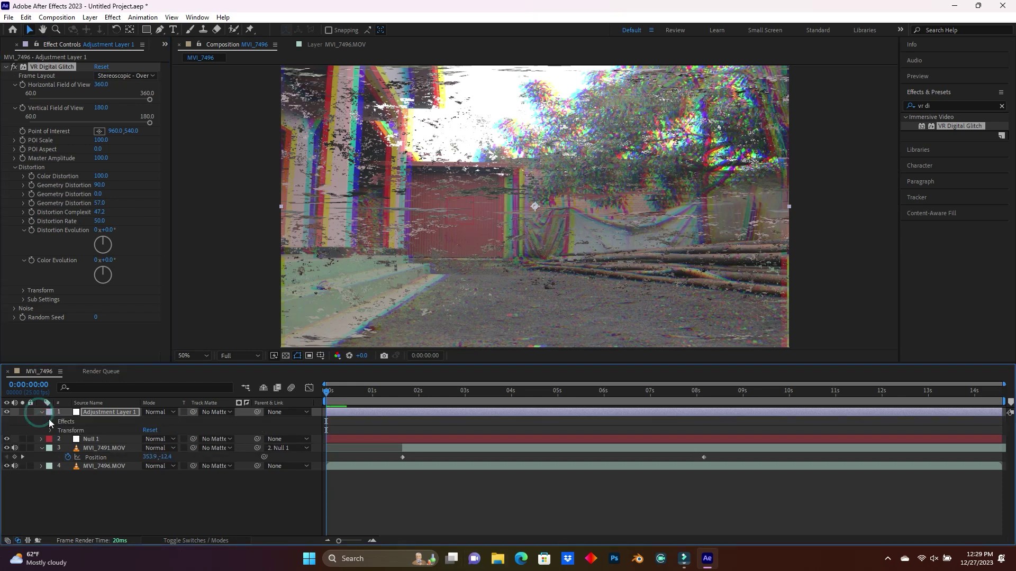
{"action": "left_click", "coordinate": [49, 423]}
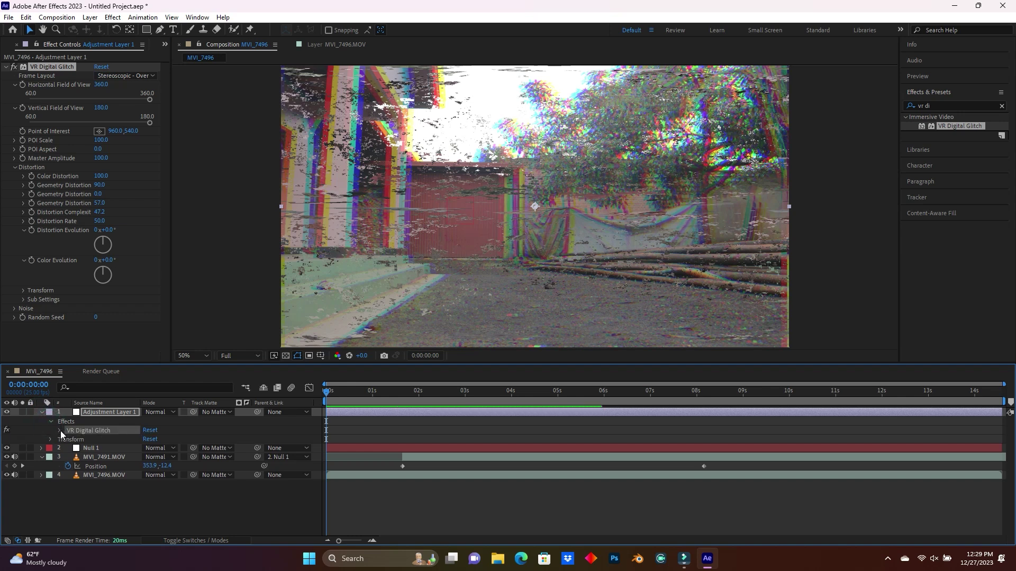
{"action": "left_click", "coordinate": [59, 431]}
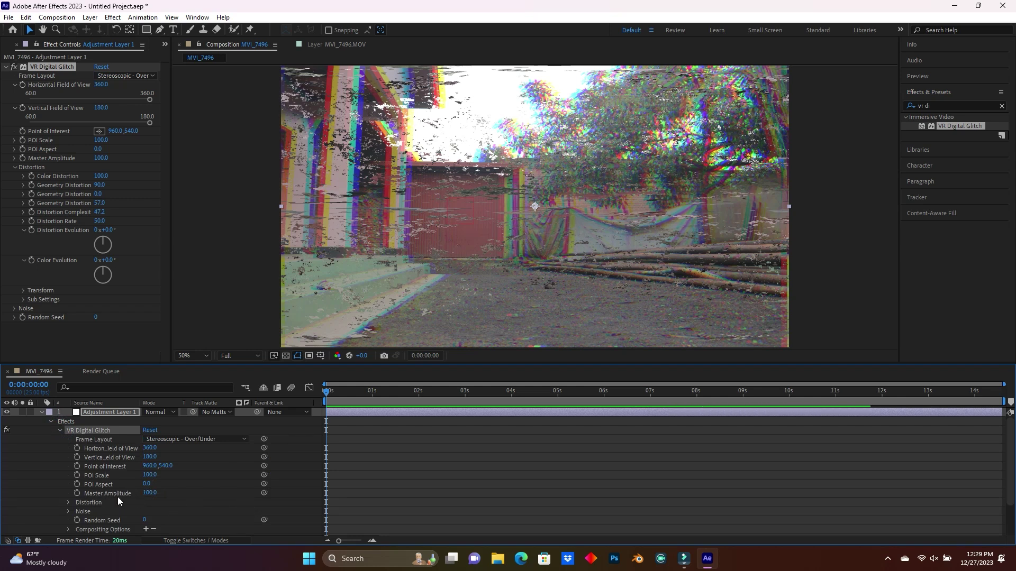
{"action": "left_click", "coordinate": [77, 493]}
{"action": "left_click", "coordinate": [150, 493]}
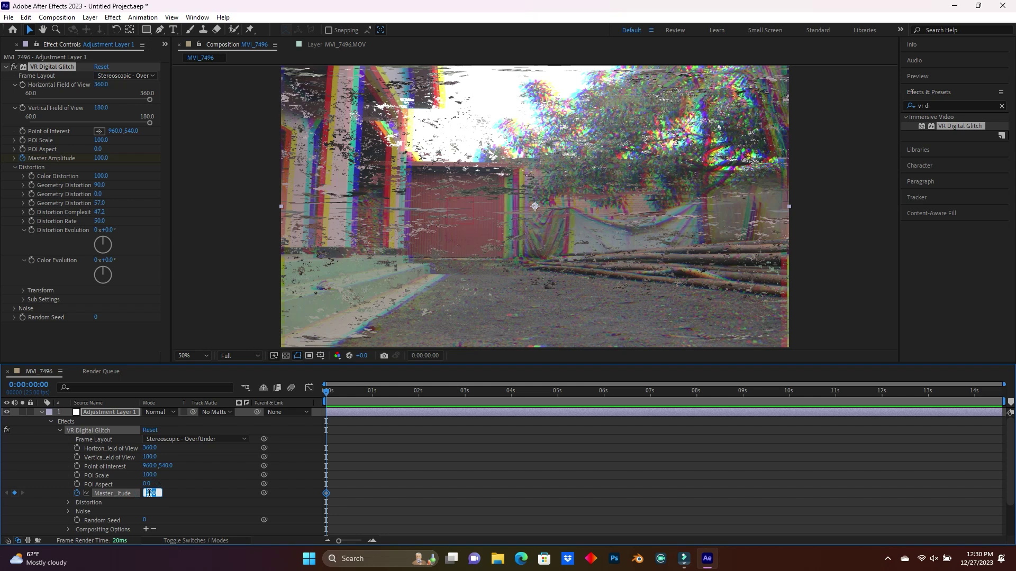
{"action": "type", "text": "0"}
{"action": "left_click", "coordinate": [185, 493]}
Step: Zoom to frame level and enter a Master Amplitude of 100 at frame 02
{"action": "left_click_drag", "start_coordinate": [338, 541], "coordinate": [361, 541]}
{"action": "left_click_drag", "start_coordinate": [330, 396], "coordinate": [377, 396]}
{"action": "left_click", "coordinate": [148, 494]}
{"action": "type", "text": "100"}
Step: Confirm 100 at 02f, hold 100 with a keyframe at 07f, and drop Master Amplitude to 0 at 08f
{"action": "key", "text": "Return"}
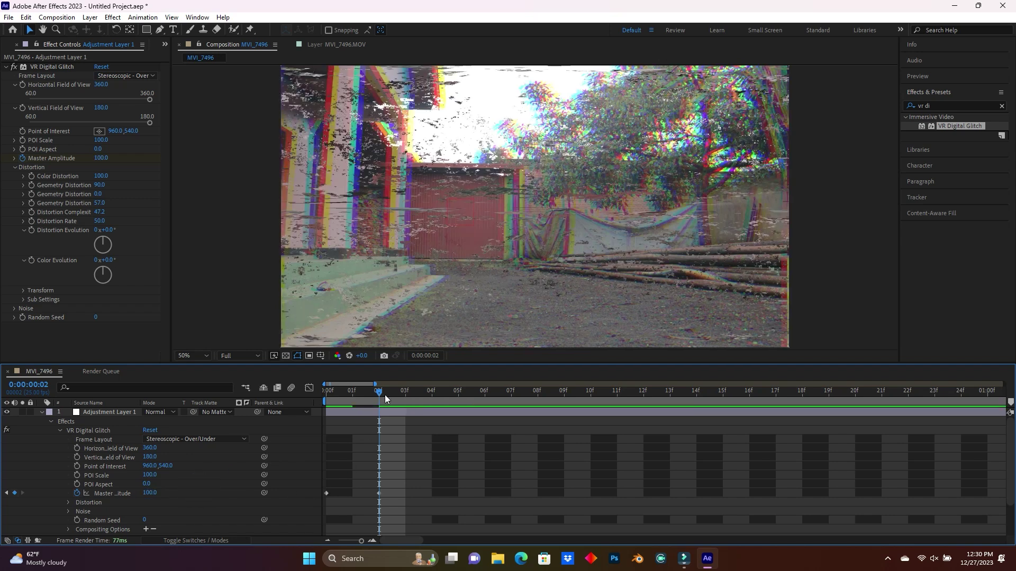
{"action": "left_click_drag", "start_coordinate": [382, 391], "coordinate": [507, 401]}
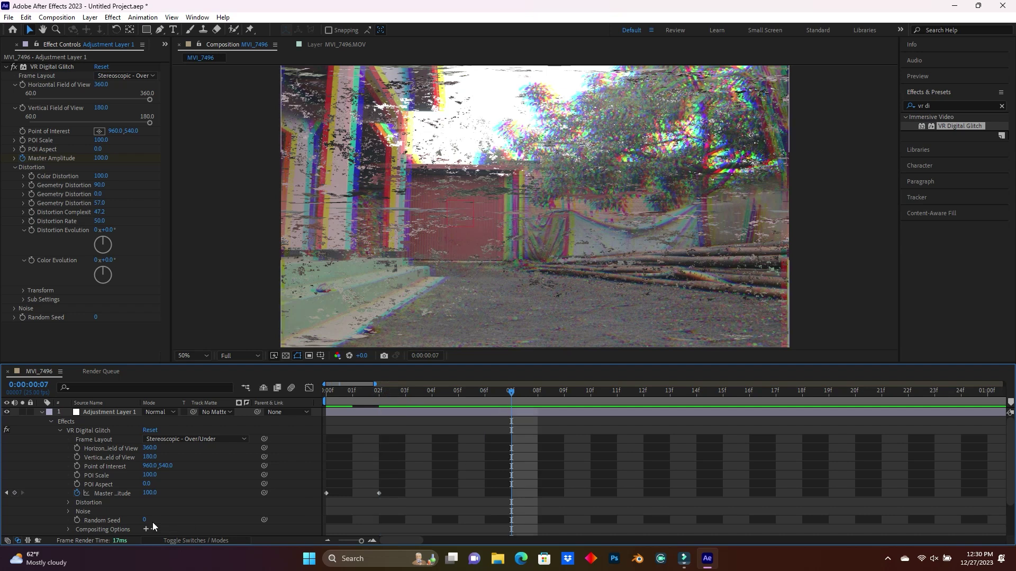
{"action": "left_click", "coordinate": [14, 493]}
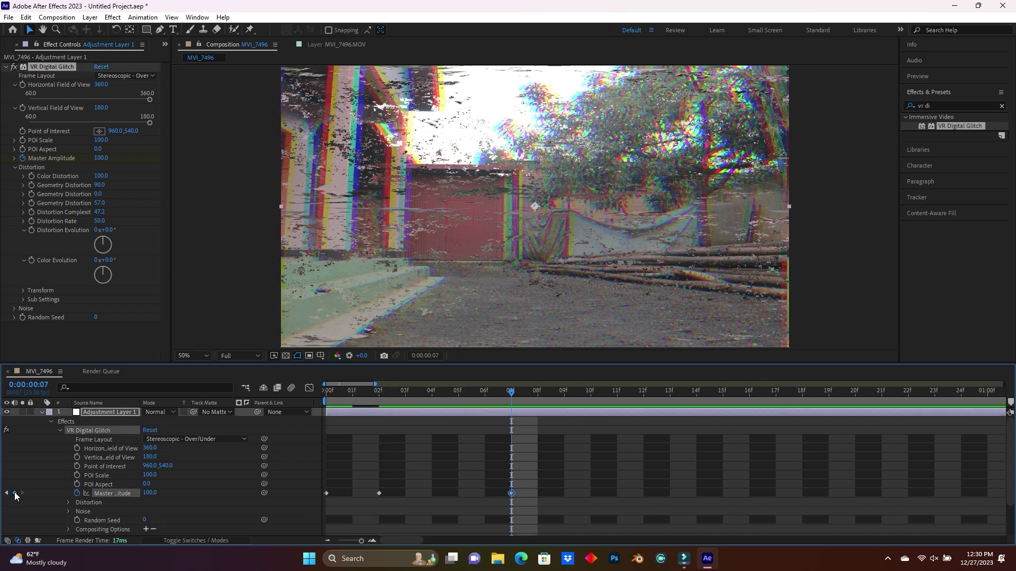
{"action": "left_click_drag", "start_coordinate": [511, 394], "coordinate": [533, 397]}
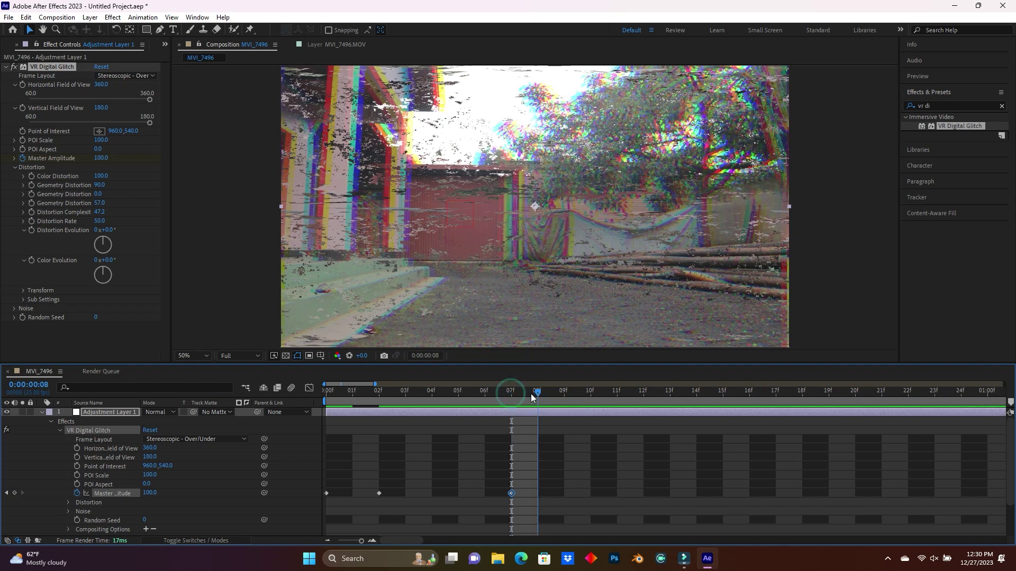
{"action": "left_click_drag", "start_coordinate": [155, 495], "coordinate": [96, 494]}
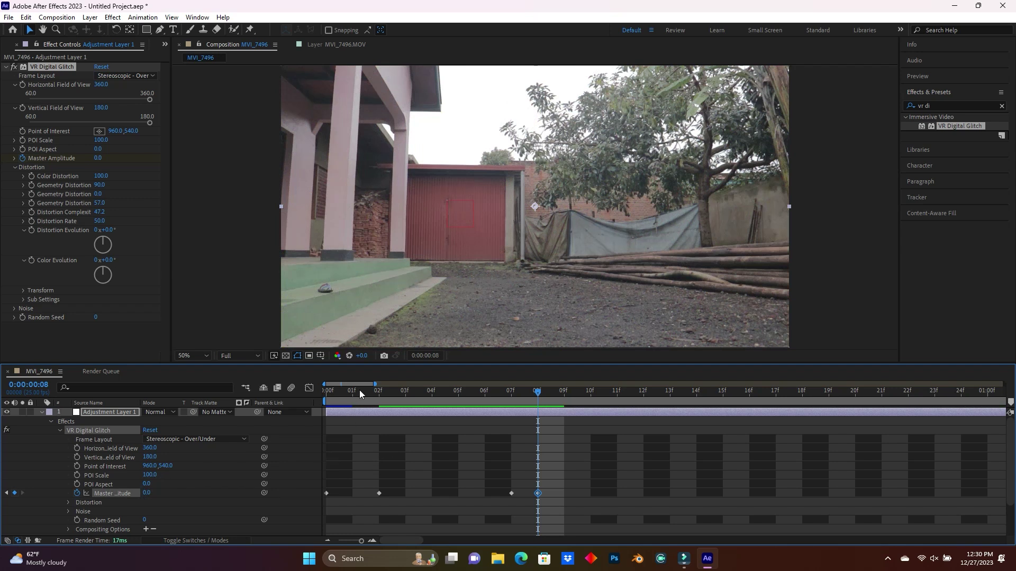
Step: Preview the burst, move the last two keyframes earlier to 05f and 06f, and re-preview
{"action": "left_click_drag", "start_coordinate": [360, 389], "coordinate": [290, 390]}
{"action": "key", "text": "space"}
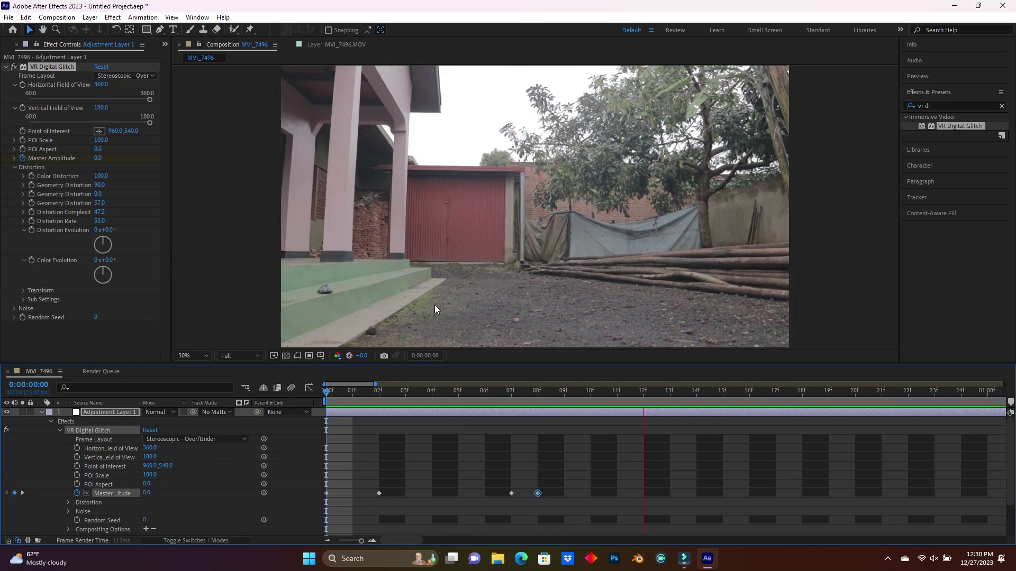
{"action": "left_click_drag", "start_coordinate": [498, 485], "coordinate": [542, 512]}
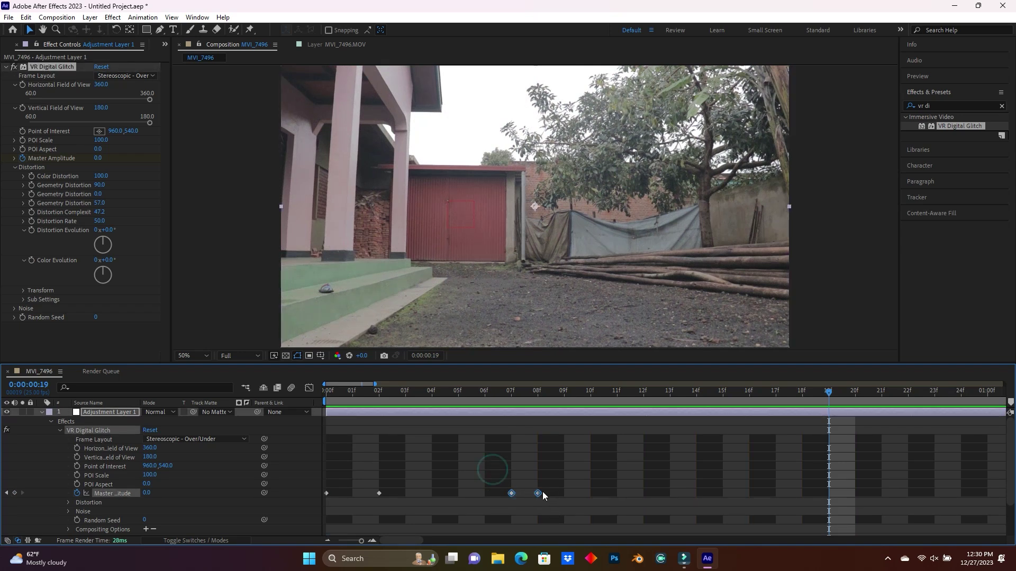
{"action": "left_click_drag", "start_coordinate": [538, 493], "coordinate": [490, 494]}
{"action": "left_click", "coordinate": [342, 390]}
{"action": "key", "text": "space"}
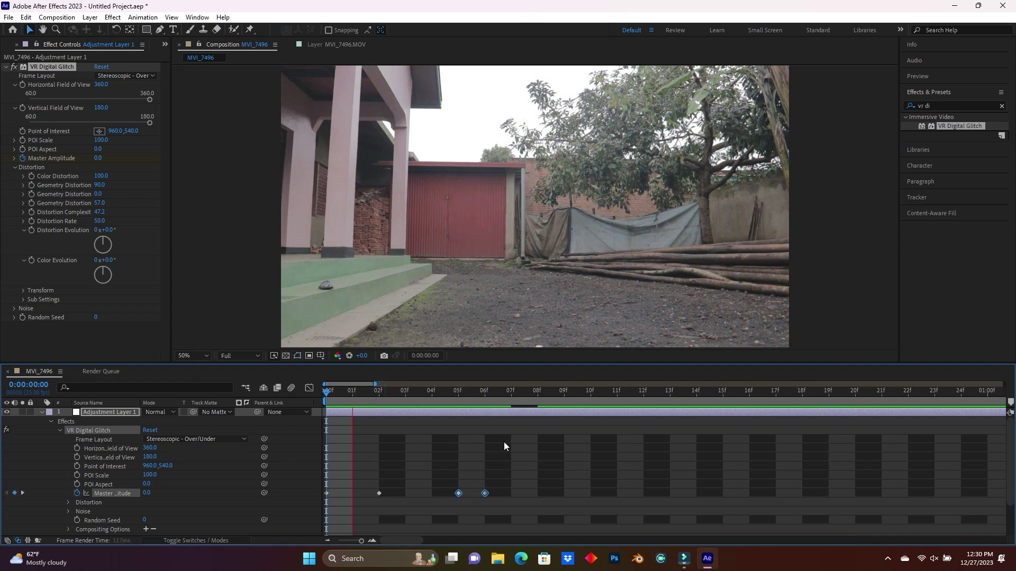
{"action": "key", "text": "space"}
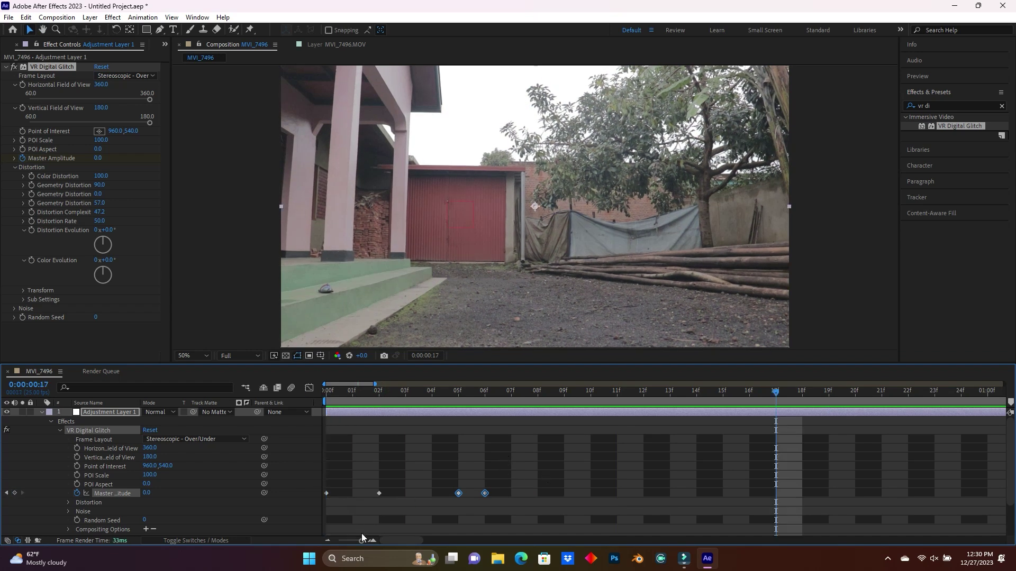
{"action": "left_click_drag", "start_coordinate": [360, 541], "coordinate": [339, 541]}
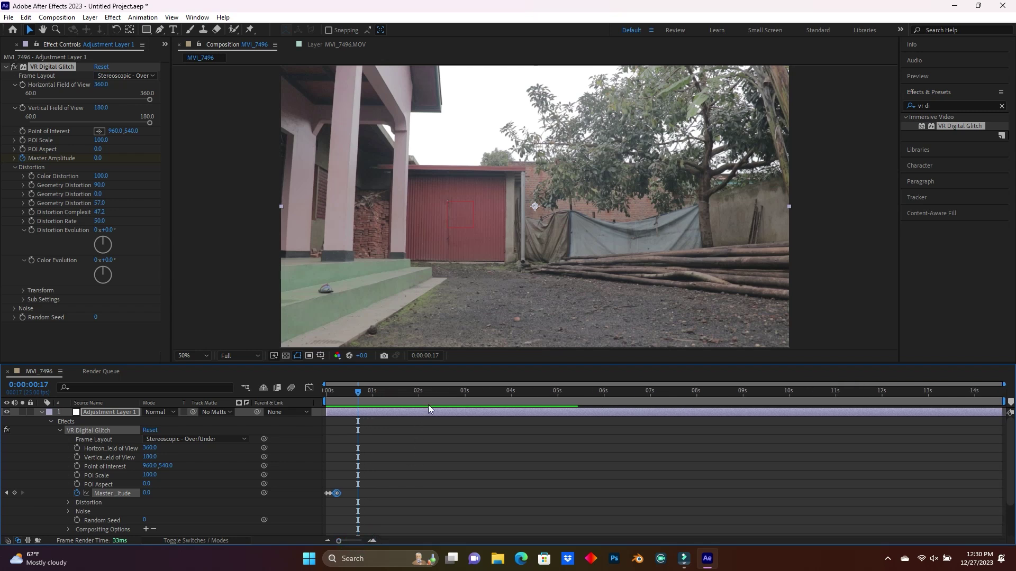
{"action": "left_click_drag", "start_coordinate": [438, 395], "coordinate": [401, 420]}
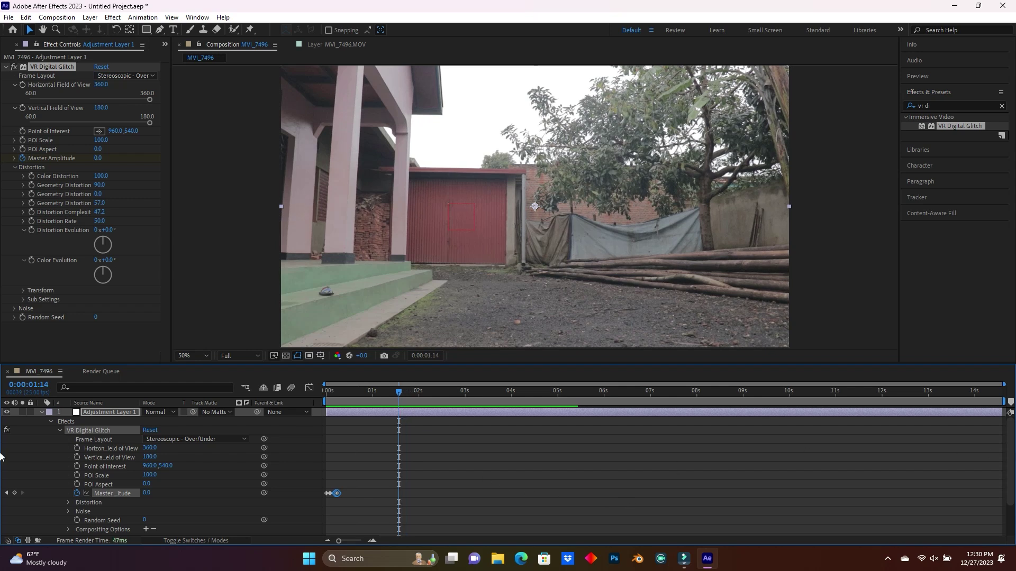
Step: Keyframe Master Amplitude at 0 at 1:14, then raise it to 100 at 1:15
{"action": "scroll", "coordinate": [1007, 462], "scroll_direction": "down", "scroll_amount": 3}
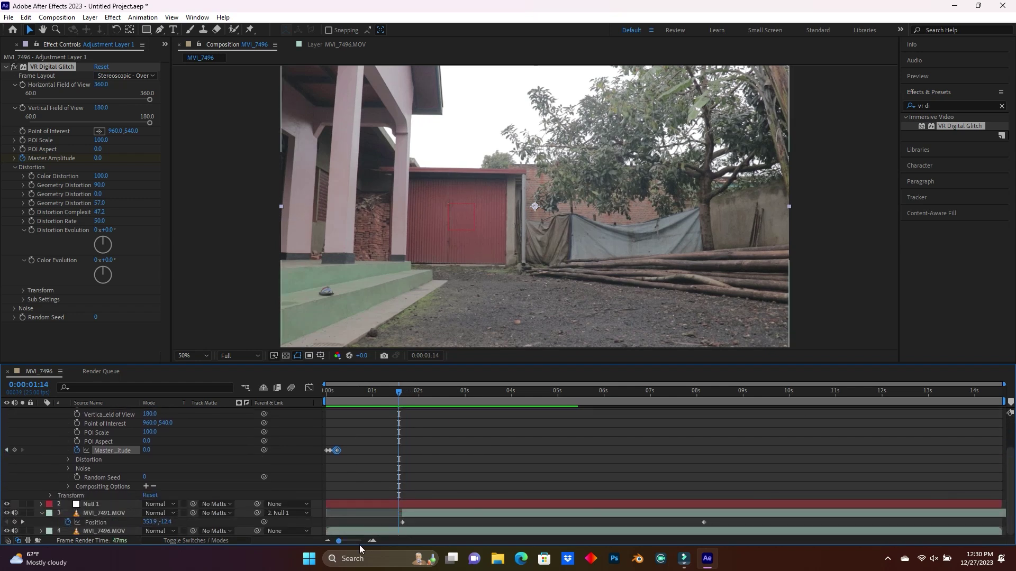
{"action": "left_click_drag", "start_coordinate": [345, 541], "coordinate": [380, 545]}
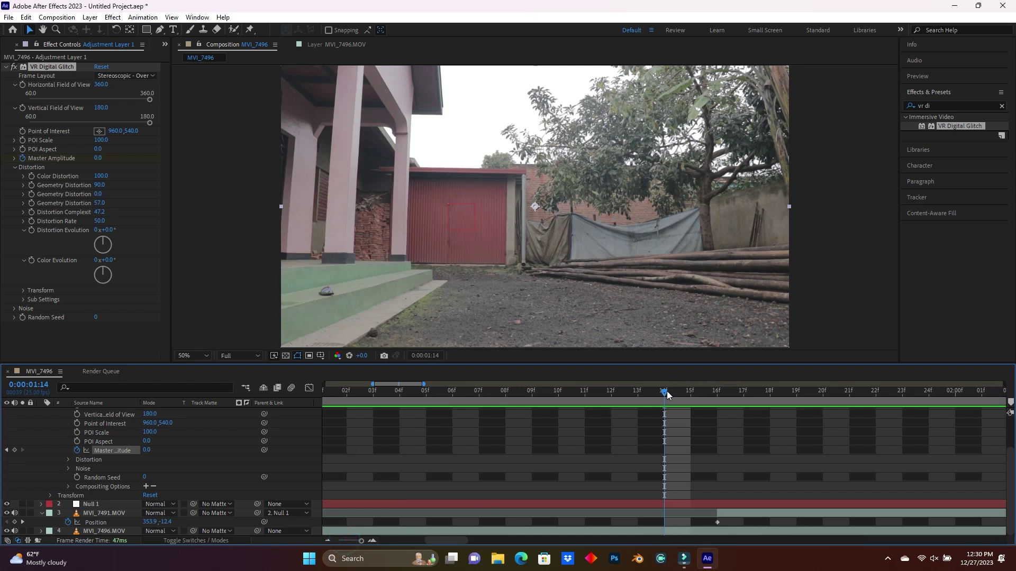
{"action": "left_click", "coordinate": [14, 451]}
{"action": "left_click", "coordinate": [684, 393]}
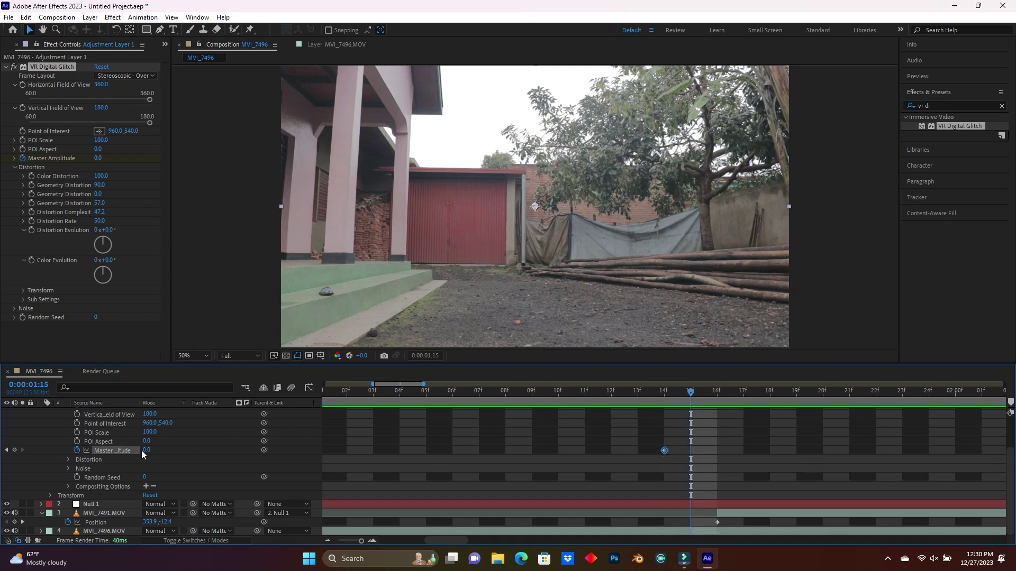
{"action": "left_click_drag", "start_coordinate": [144, 450], "coordinate": [300, 457]}
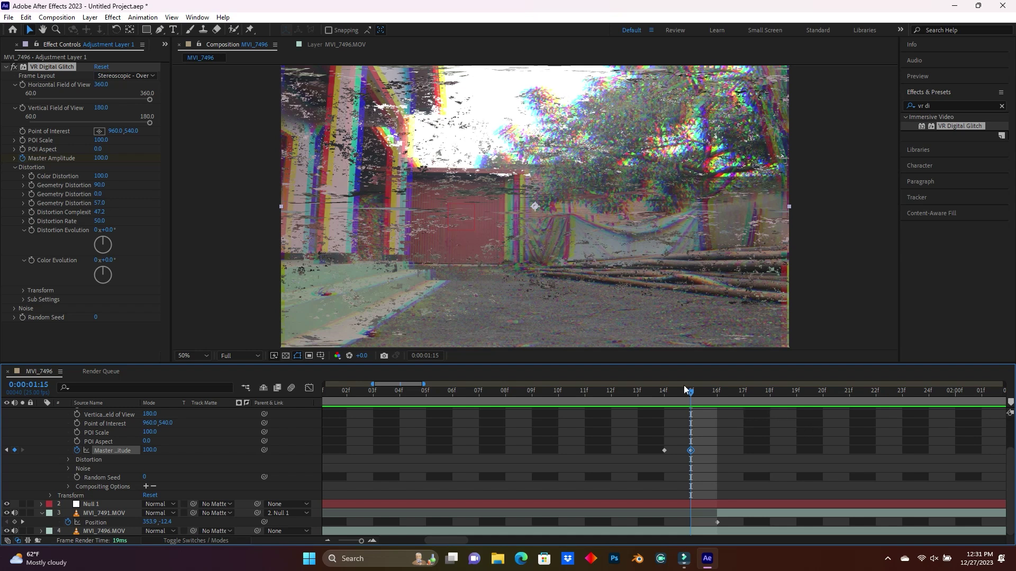
Step: Hold Master Amplitude at 100 with a keyframe at 1:19 and add a lowered keyframe at 1:20
{"action": "left_click_drag", "start_coordinate": [690, 392], "coordinate": [790, 397]}
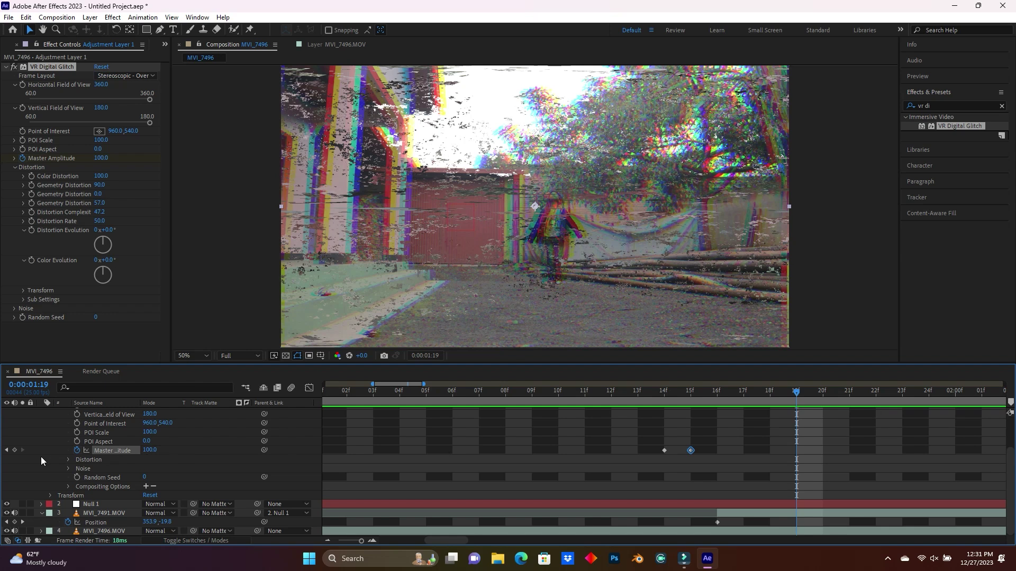
{"action": "left_click", "coordinate": [14, 450]}
{"action": "left_click_drag", "start_coordinate": [796, 395], "coordinate": [817, 398]}
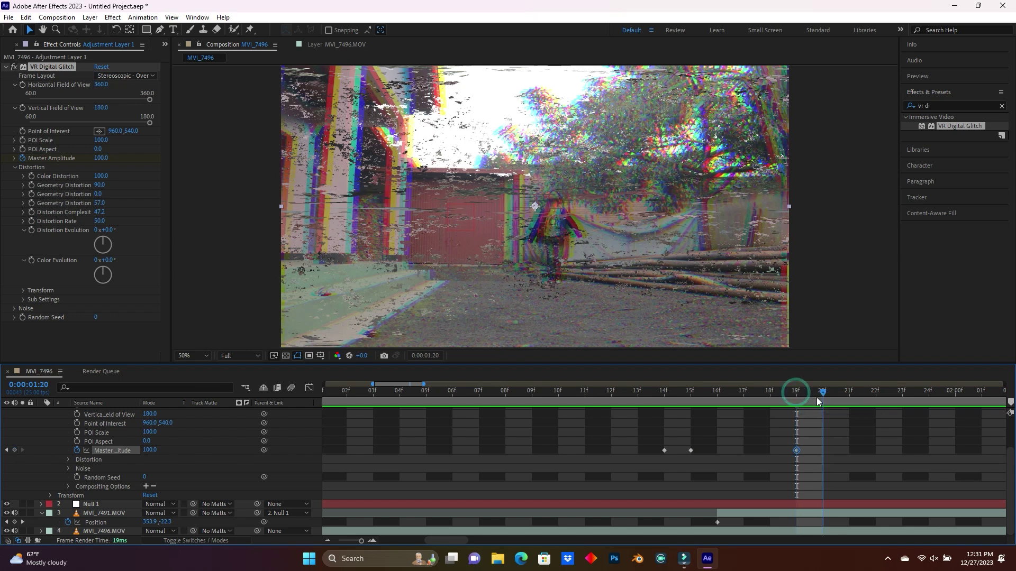
{"action": "left_click", "coordinate": [150, 451]}
{"action": "type", "text": "2"}
{"action": "key", "text": "Return"}
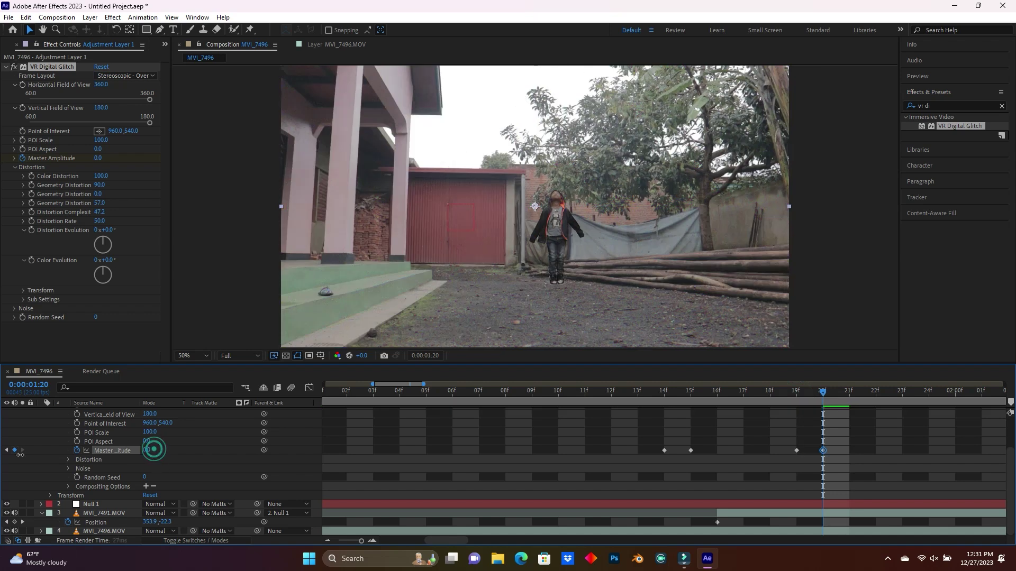
Step: Preview the glitch and correct the 1:20 Master Amplitude keyframe to 0
{"action": "left_click_drag", "start_coordinate": [381, 382], "coordinate": [252, 531]}
{"action": "left_click_drag", "start_coordinate": [361, 541], "coordinate": [339, 540]}
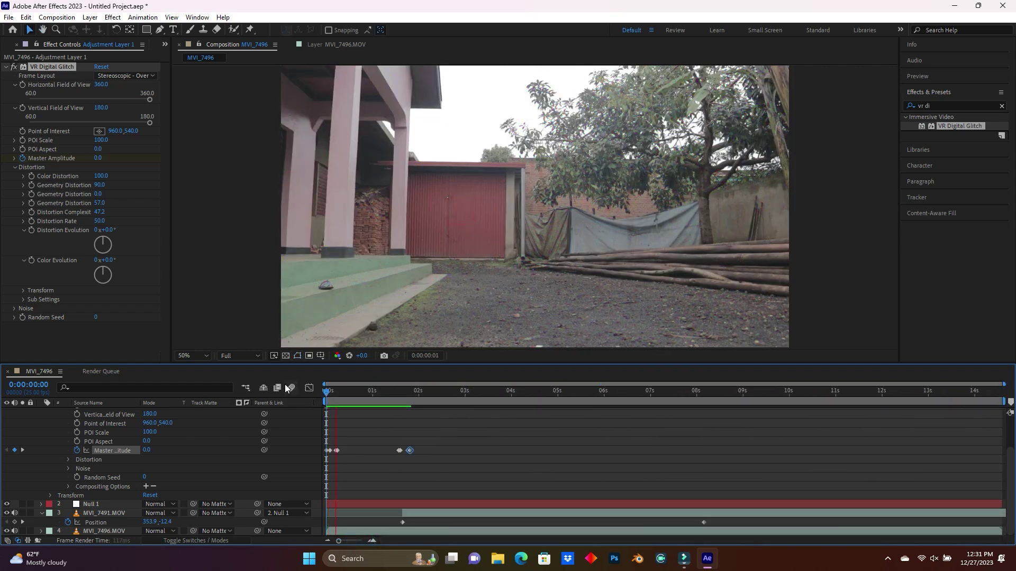
{"action": "key", "text": "space"}
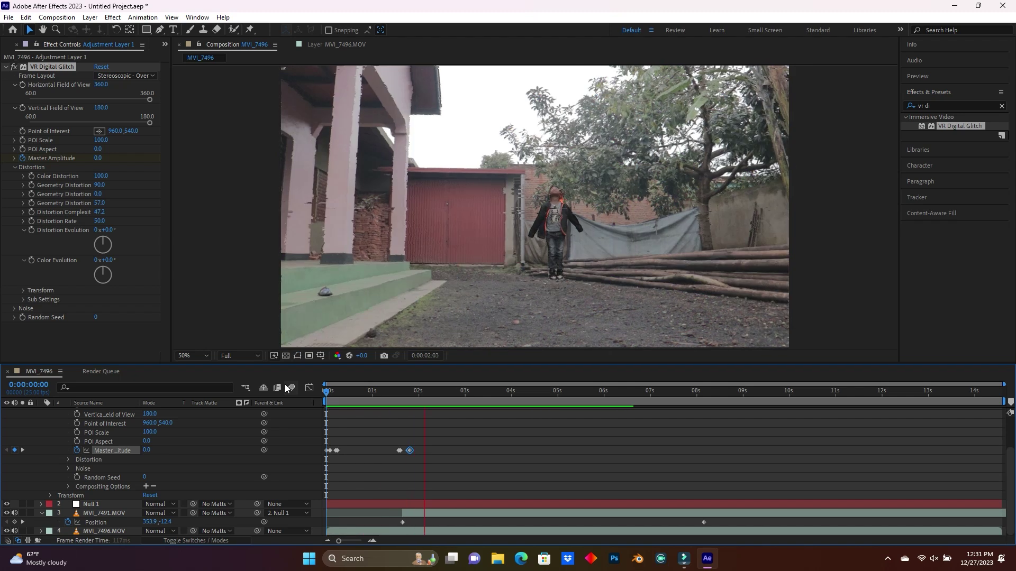
{"action": "key", "text": "space"}
{"action": "left_click_drag", "start_coordinate": [403, 392], "coordinate": [410, 392]}
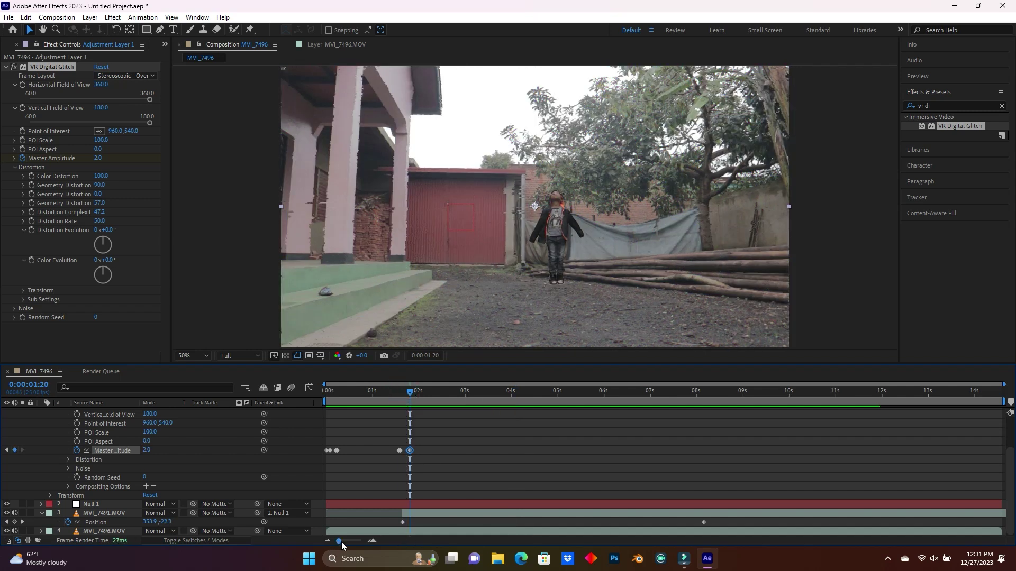
{"action": "left_click_drag", "start_coordinate": [338, 540], "coordinate": [362, 541]}
{"action": "left_click", "coordinate": [147, 451]}
{"action": "type", "text": "0"}
{"action": "key", "text": "Return"}
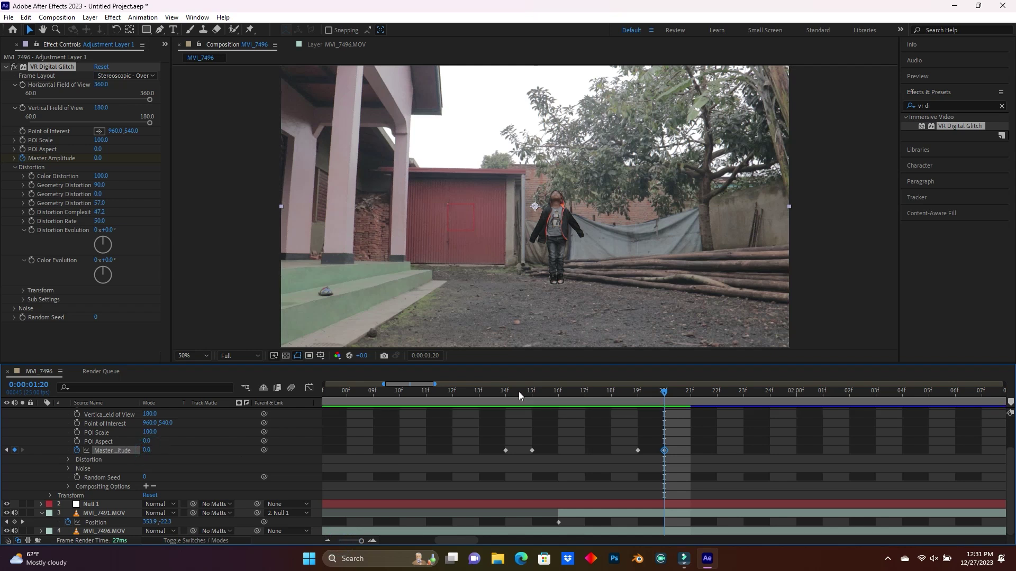
Step: Preview the second glitch burst, zoom out to 14 seconds, and collapse Adjustment Layer 1
{"action": "left_click", "coordinate": [519, 391]}
{"action": "key", "text": "space"}
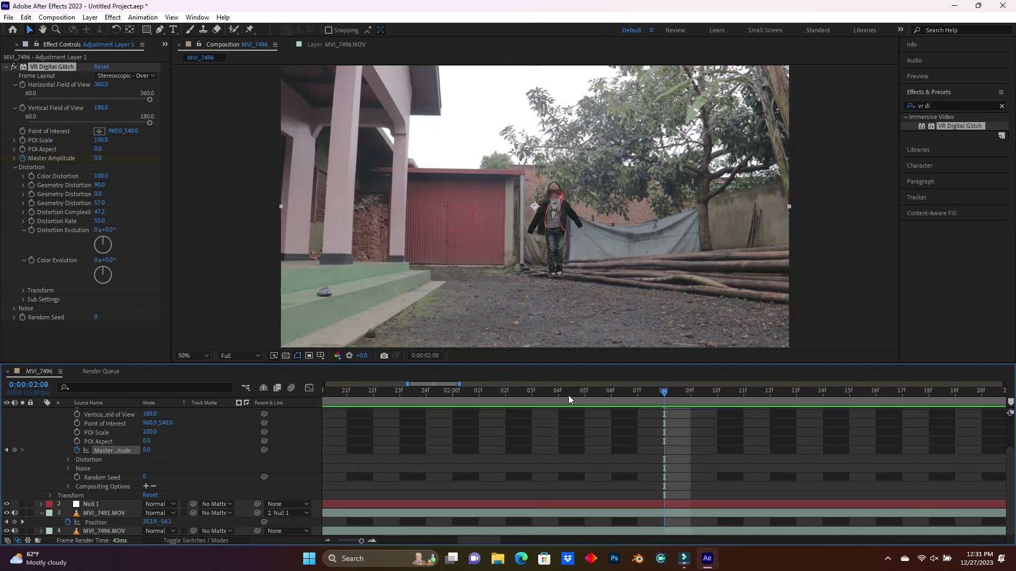
{"action": "left_click", "coordinate": [500, 392]}
{"action": "left_click_drag", "start_coordinate": [362, 541], "coordinate": [341, 546]}
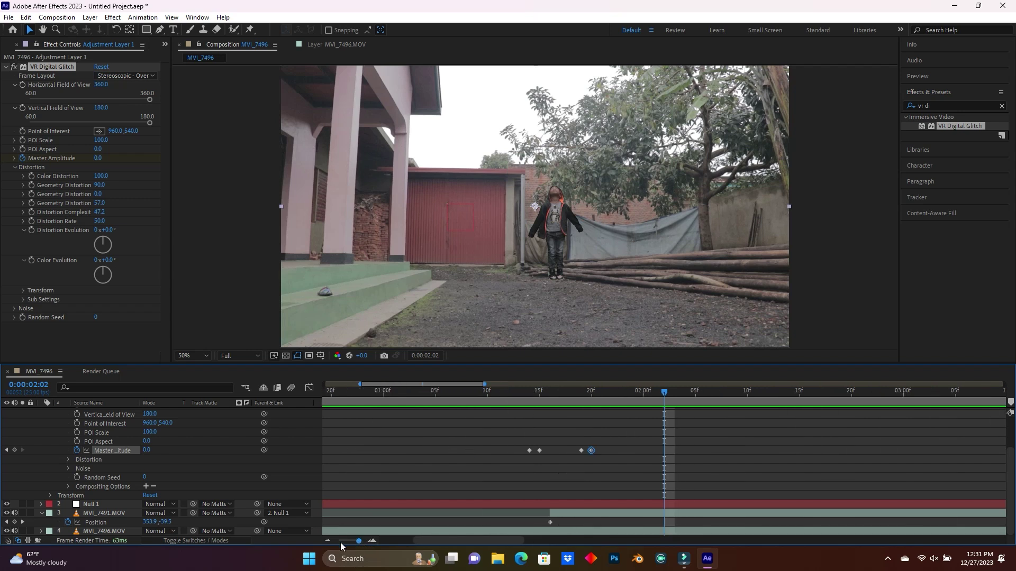
{"action": "left_click", "coordinate": [341, 543]}
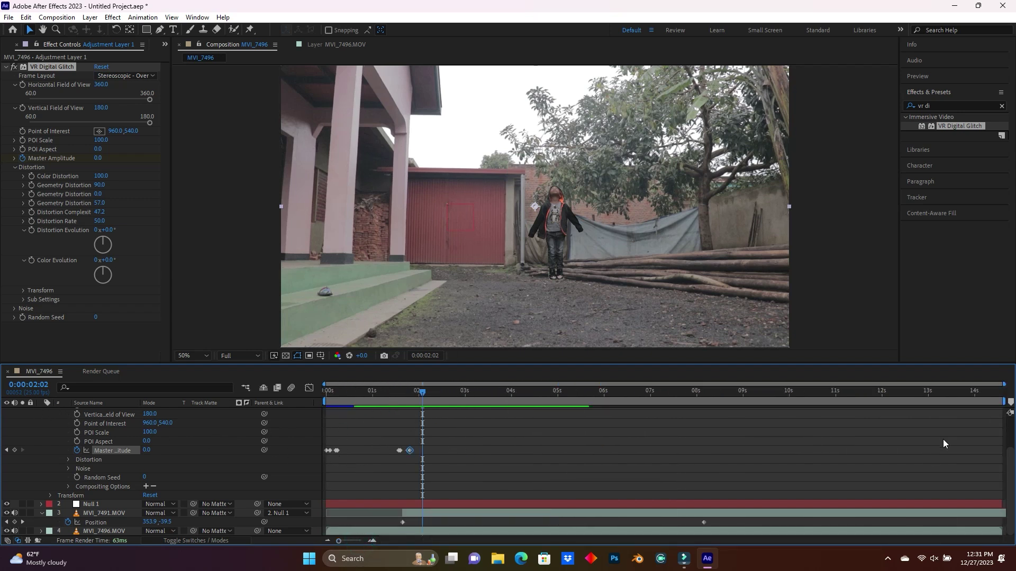
{"action": "left_click_drag", "start_coordinate": [1010, 458], "coordinate": [1011, 408]}
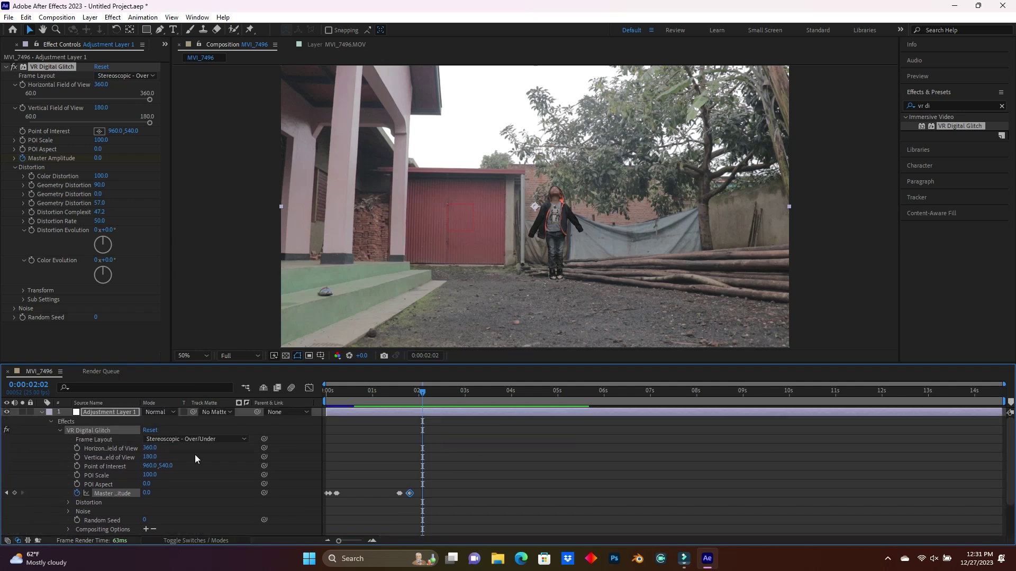
{"action": "left_click", "coordinate": [41, 412]}
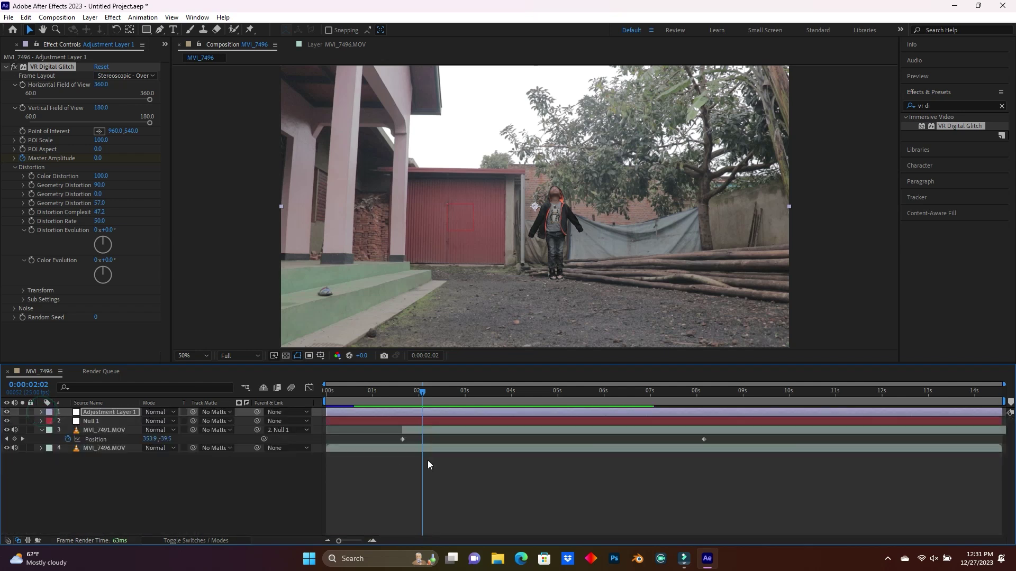
Step: Duplicate the MVI_7496.MOV background layer with Ctrl+D
{"action": "left_click", "coordinate": [344, 449]}
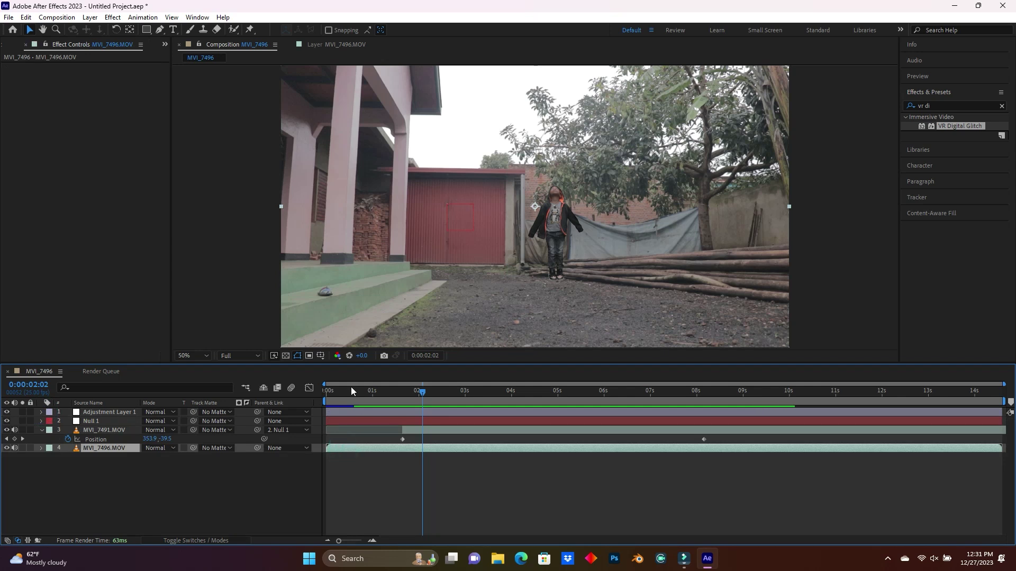
{"action": "left_click", "coordinate": [350, 389]}
{"action": "left_click", "coordinate": [348, 449]}
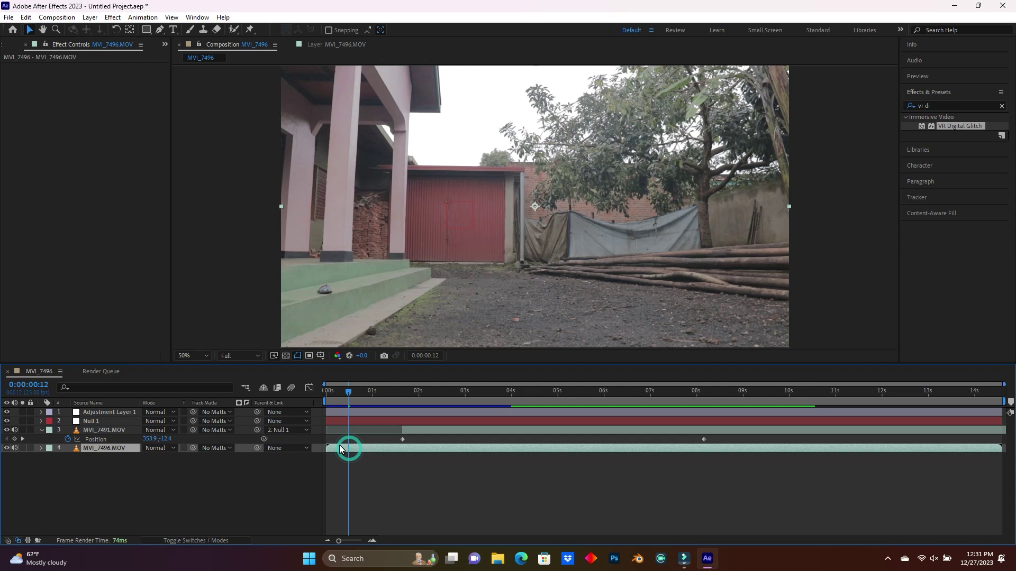
{"action": "key", "text": "ctrl+d"}
Step: Trim the duplicate MVI_7496.MOV layer to span frames 1 through 5
{"action": "left_click", "coordinate": [368, 449]}
{"action": "left_click_drag", "start_coordinate": [349, 392], "coordinate": [328, 393]}
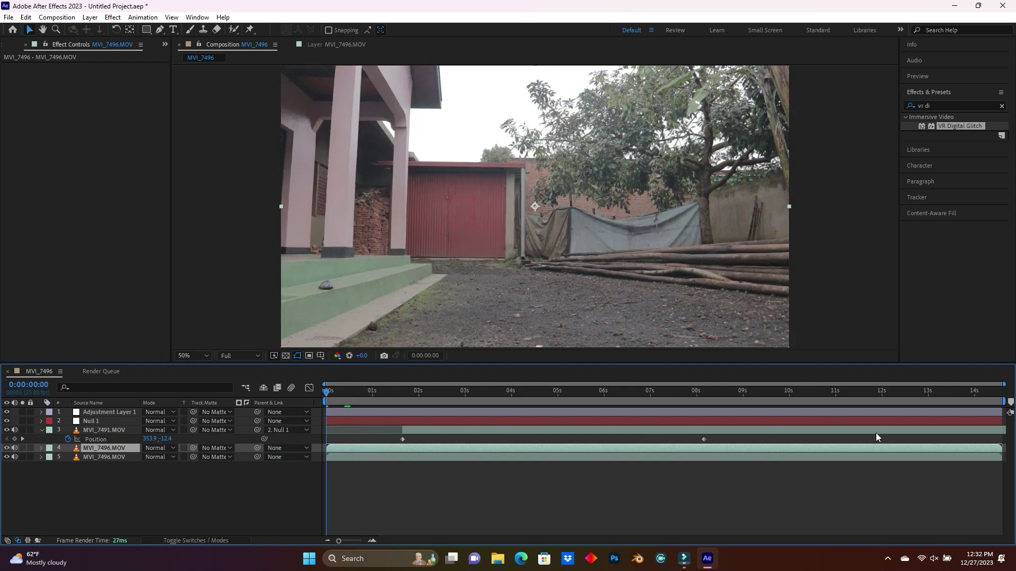
{"action": "left_click_drag", "start_coordinate": [995, 451], "coordinate": [334, 460]}
{"action": "left_click_drag", "start_coordinate": [338, 541], "coordinate": [376, 541]}
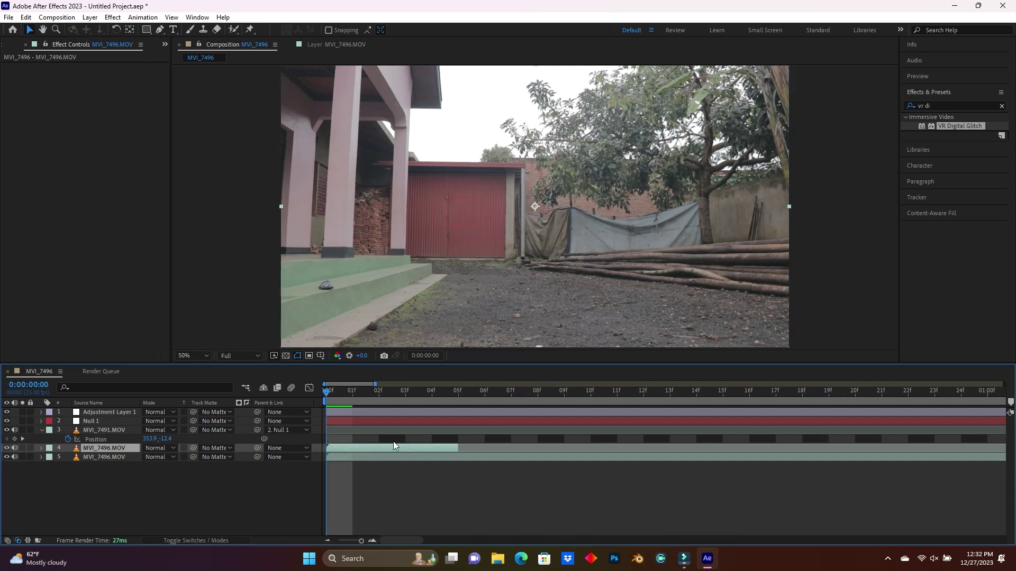
{"action": "left_click_drag", "start_coordinate": [327, 390], "coordinate": [345, 401]}
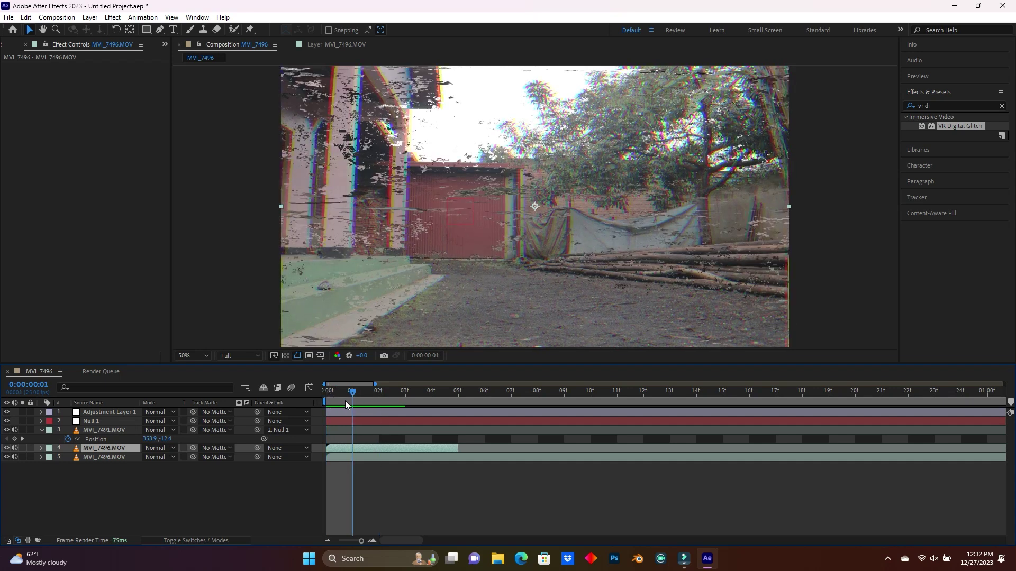
{"action": "left_click_drag", "start_coordinate": [330, 448], "coordinate": [352, 447]}
{"action": "mouse_move", "coordinate": [355, 393]}
{"action": "left_mouse_down"}
{"action": "mouse_move", "coordinate": [497, 405]}
{"action": "mouse_move", "coordinate": [354, 407]}
{"action": "left_mouse_up"}
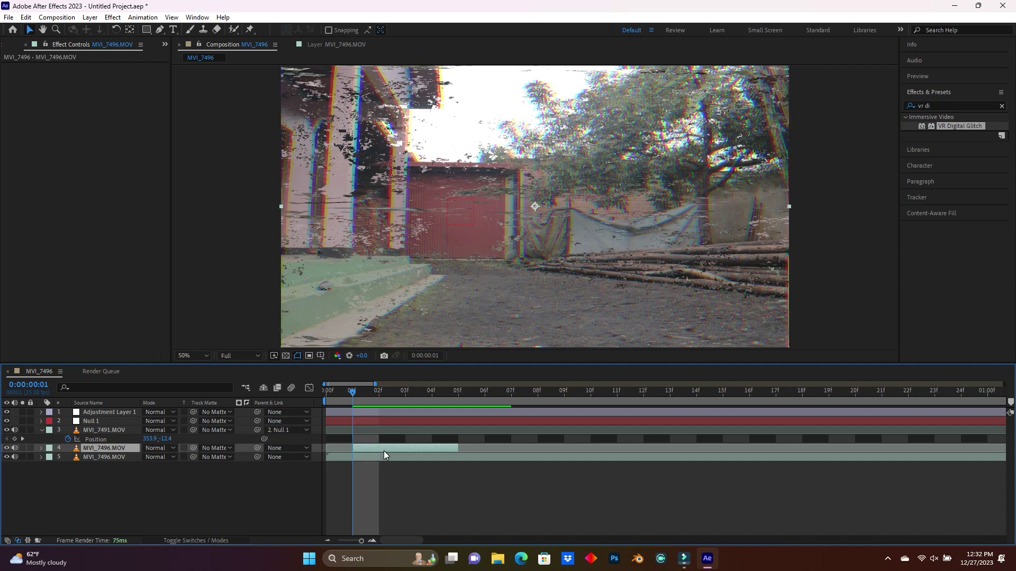
Step: Keyframe the duplicate's Position on frames 1–4, jolting it to a new offset each frame, then preview
{"action": "key", "text": "p"}
{"action": "left_click", "coordinate": [68, 457]}
{"action": "left_click_drag", "start_coordinate": [354, 392], "coordinate": [378, 400]}
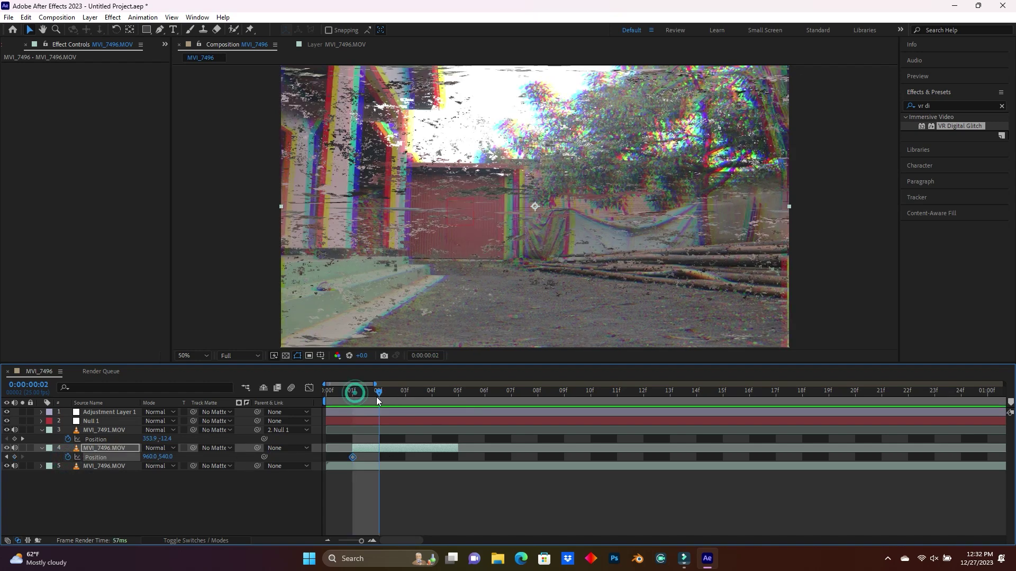
{"action": "left_click_drag", "start_coordinate": [515, 140], "coordinate": [456, 236]}
{"action": "left_click_drag", "start_coordinate": [380, 392], "coordinate": [406, 392]}
{"action": "left_click_drag", "start_coordinate": [728, 344], "coordinate": [708, 75]}
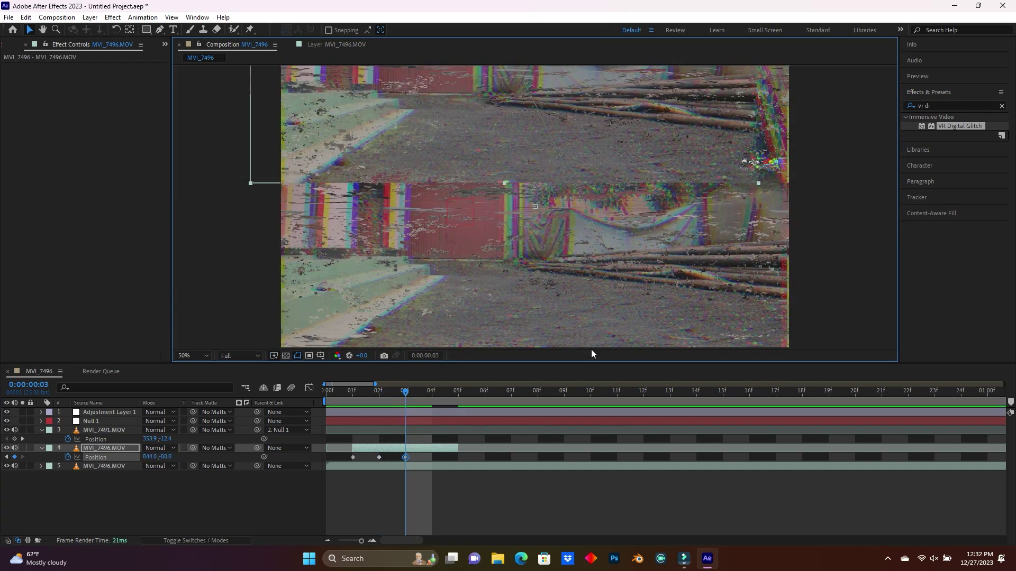
{"action": "left_click", "coordinate": [432, 394]}
{"action": "left_click_drag", "start_coordinate": [666, 116], "coordinate": [499, 261]}
{"action": "left_click_drag", "start_coordinate": [357, 390], "coordinate": [262, 400]}
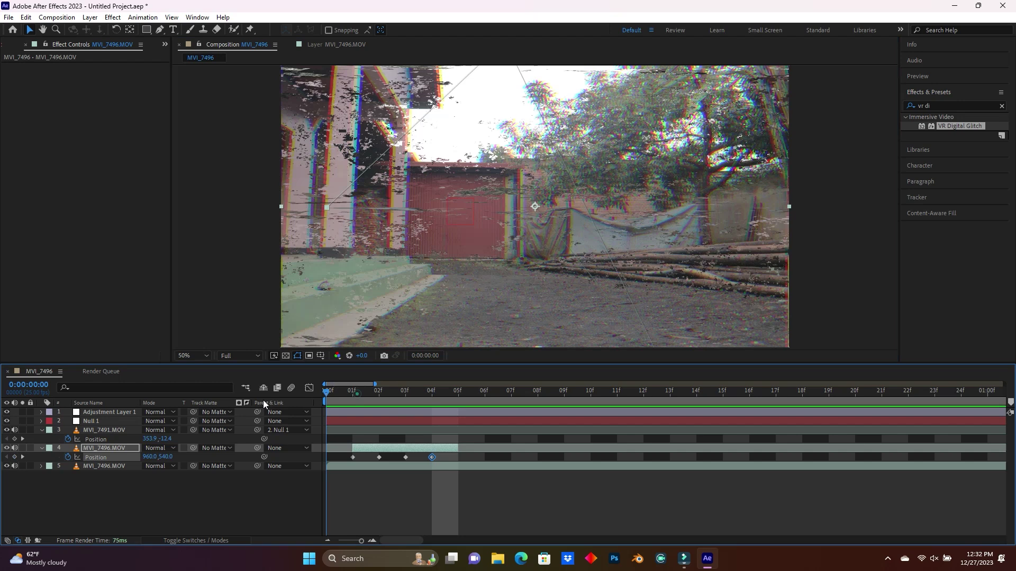
{"action": "key", "text": "space"}
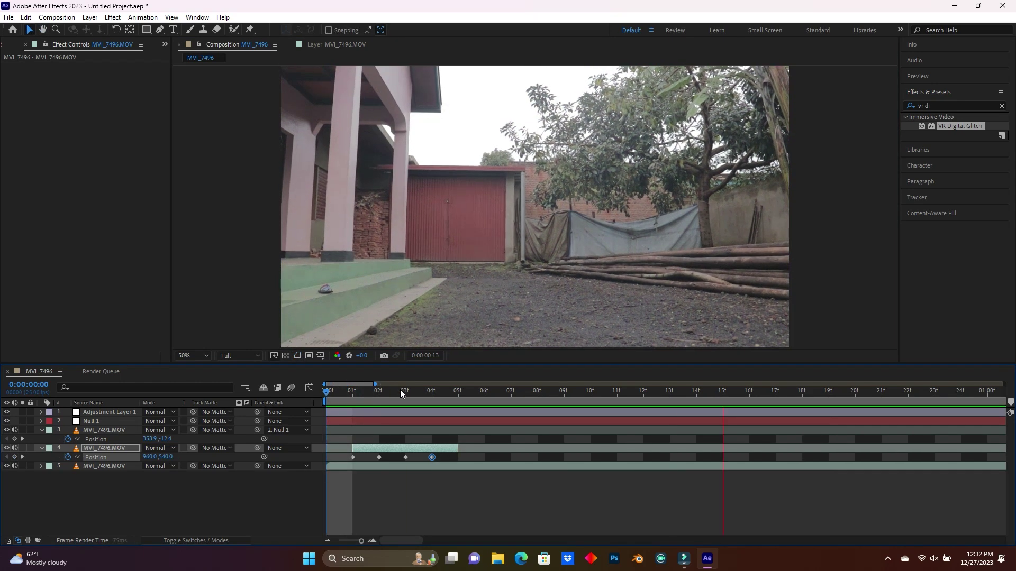
{"action": "key", "text": "space"}
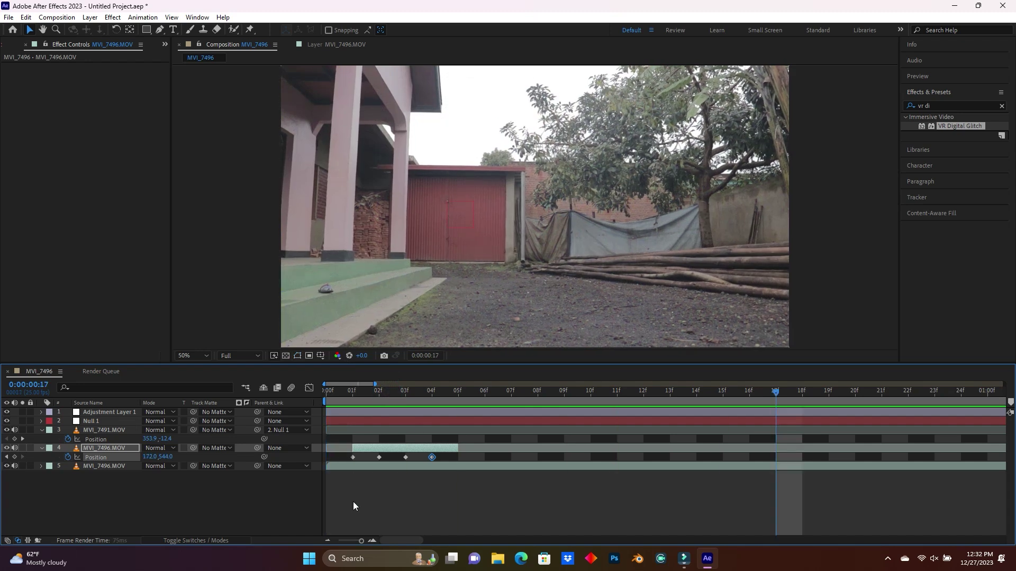
Step: Duplicate the background slice, trim it to a short clip, and place it above MVI_7491
{"action": "left_click_drag", "start_coordinate": [361, 541], "coordinate": [337, 541]}
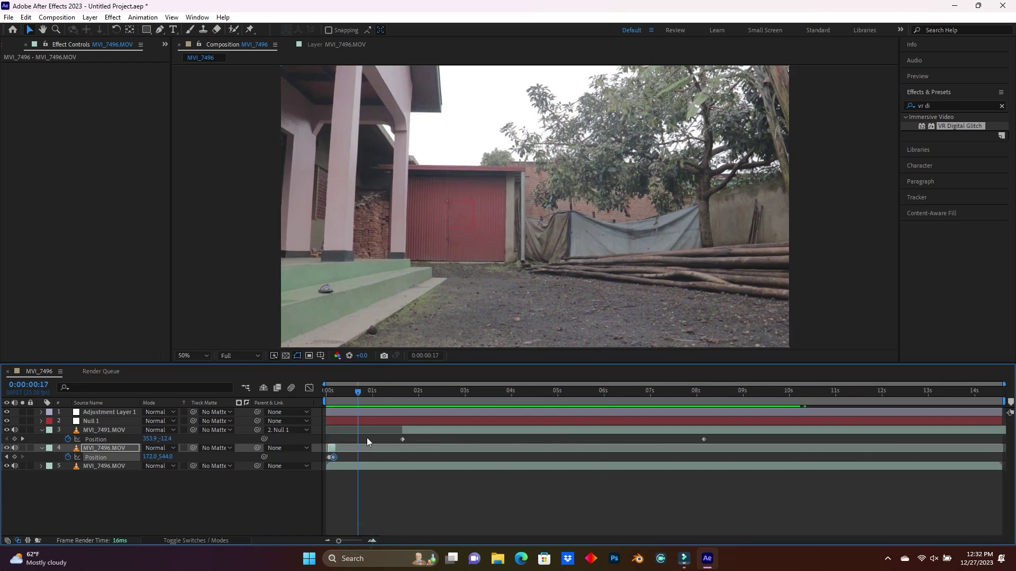
{"action": "left_click", "coordinate": [335, 390]}
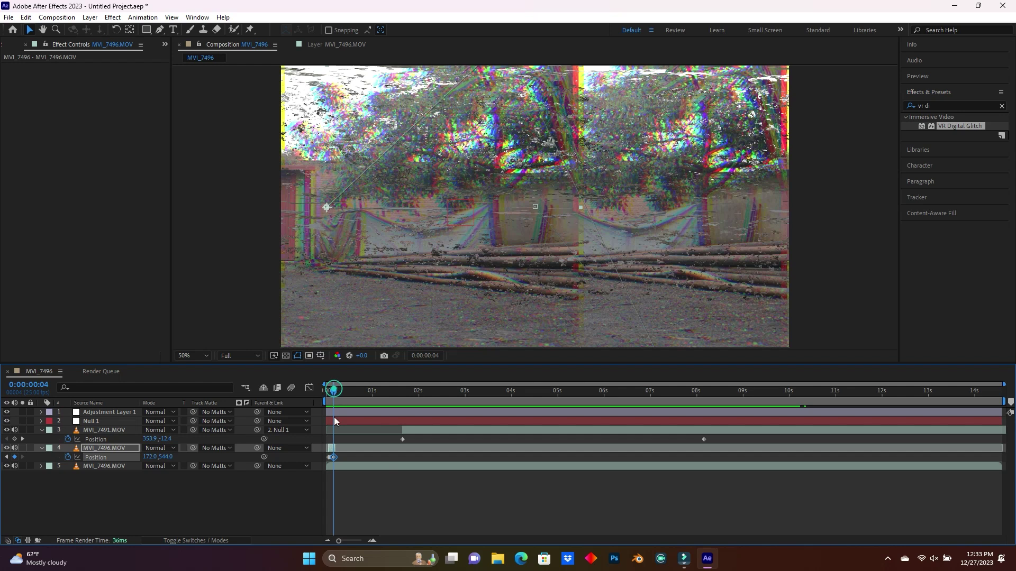
{"action": "left_click", "coordinate": [333, 450]}
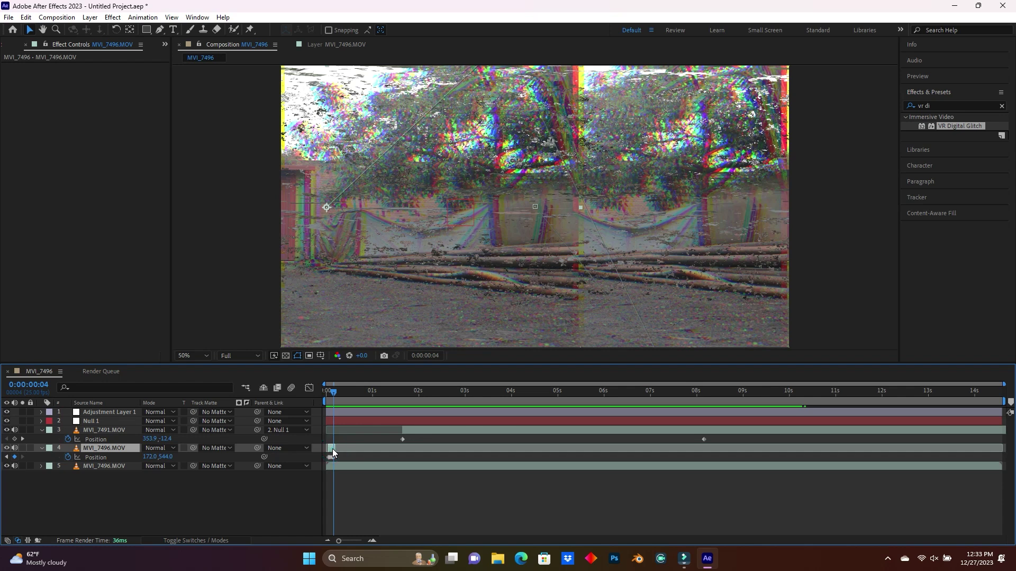
{"action": "key", "text": "ctrl+d"}
{"action": "left_click_drag", "start_coordinate": [333, 449], "coordinate": [404, 450]}
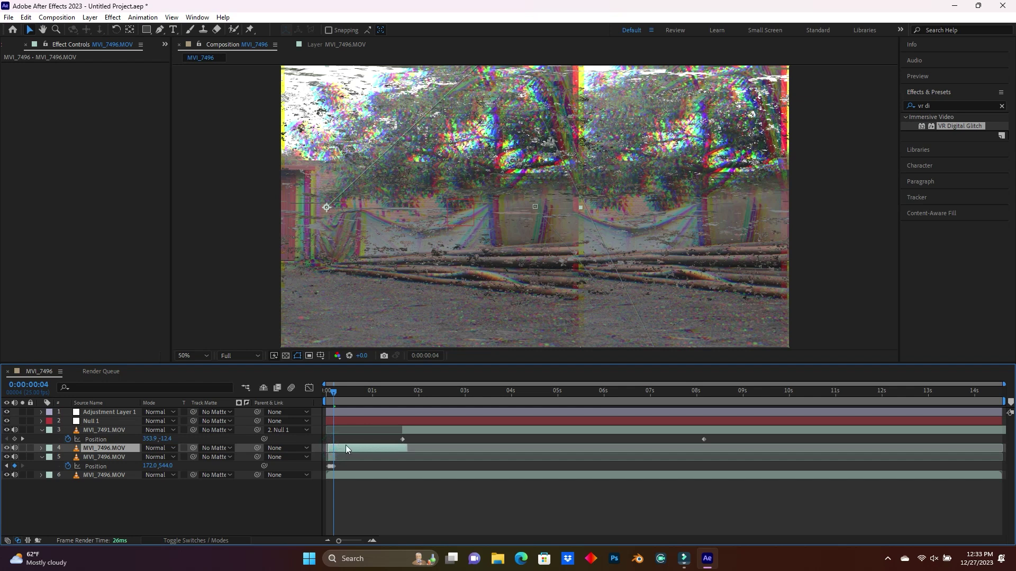
{"action": "left_click_drag", "start_coordinate": [328, 448], "coordinate": [390, 451]}
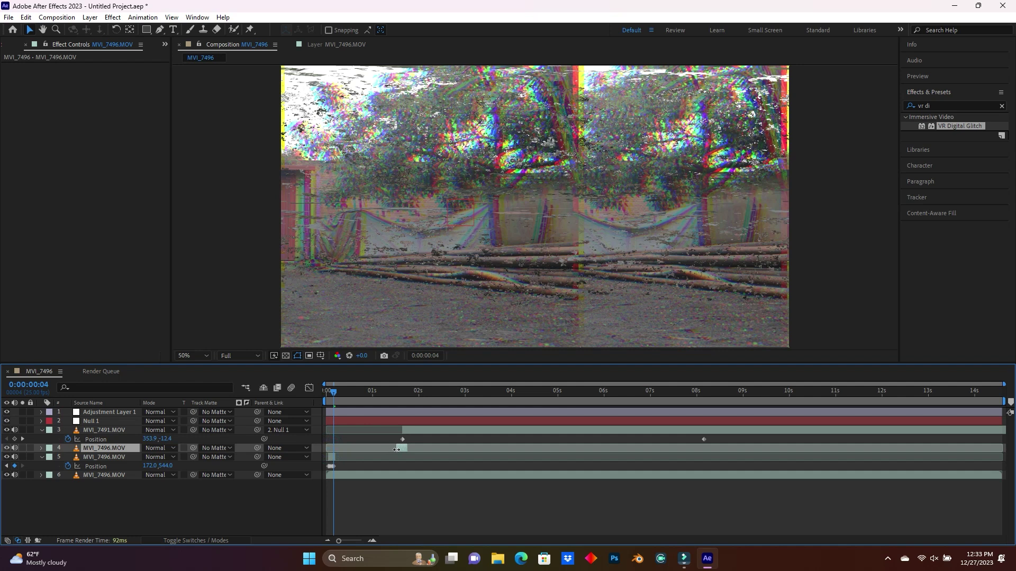
{"action": "left_click", "coordinate": [403, 449]}
{"action": "left_click_drag", "start_coordinate": [120, 450], "coordinate": [120, 424]}
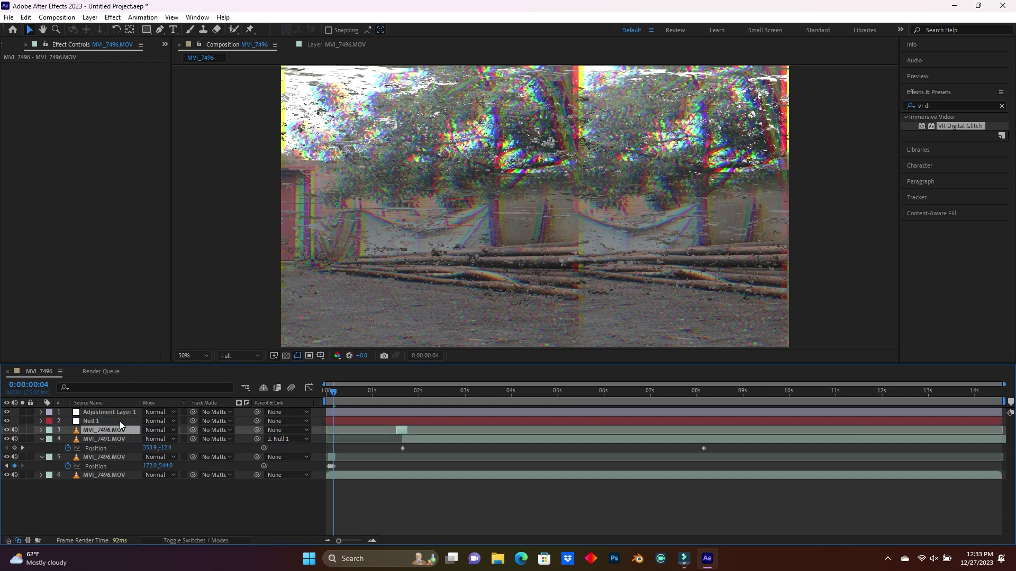
Step: Align the new slice with the second glitch, shifting it one frame later to cover about 1:15–1:19
{"action": "left_click", "coordinate": [394, 396]}
{"action": "left_click_drag", "start_coordinate": [339, 541], "coordinate": [363, 541]}
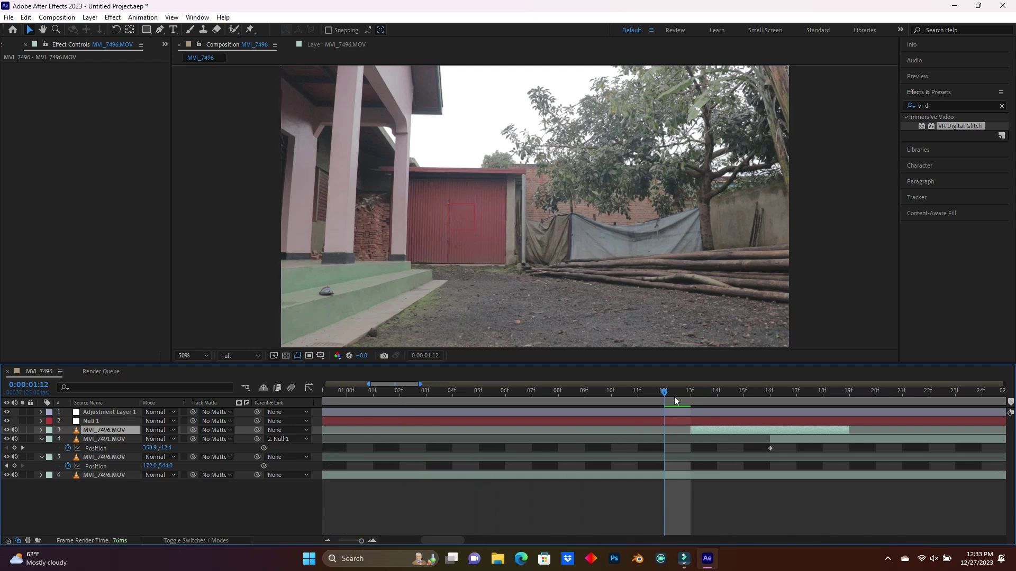
{"action": "left_click_drag", "start_coordinate": [666, 393], "coordinate": [828, 404]}
{"action": "left_click_drag", "start_coordinate": [849, 406], "coordinate": [795, 413]}
{"action": "key", "text": "Page_Up"}
{"action": "key", "text": "Page_Up"}
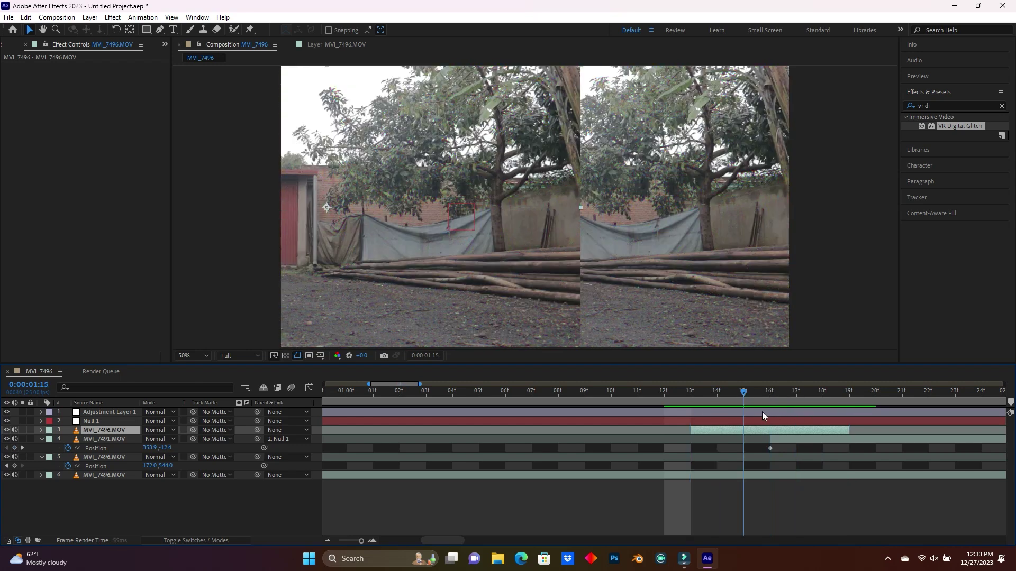
{"action": "left_click_drag", "start_coordinate": [725, 429], "coordinate": [753, 430]}
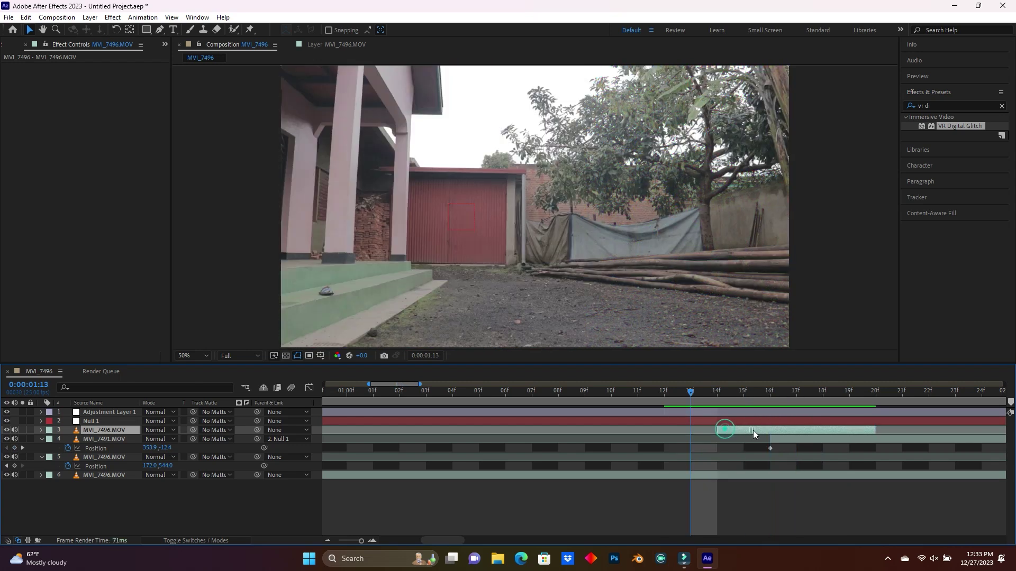
{"action": "left_click_drag", "start_coordinate": [687, 398], "coordinate": [765, 427]}
{"action": "left_click_drag", "start_coordinate": [744, 390], "coordinate": [855, 433]}
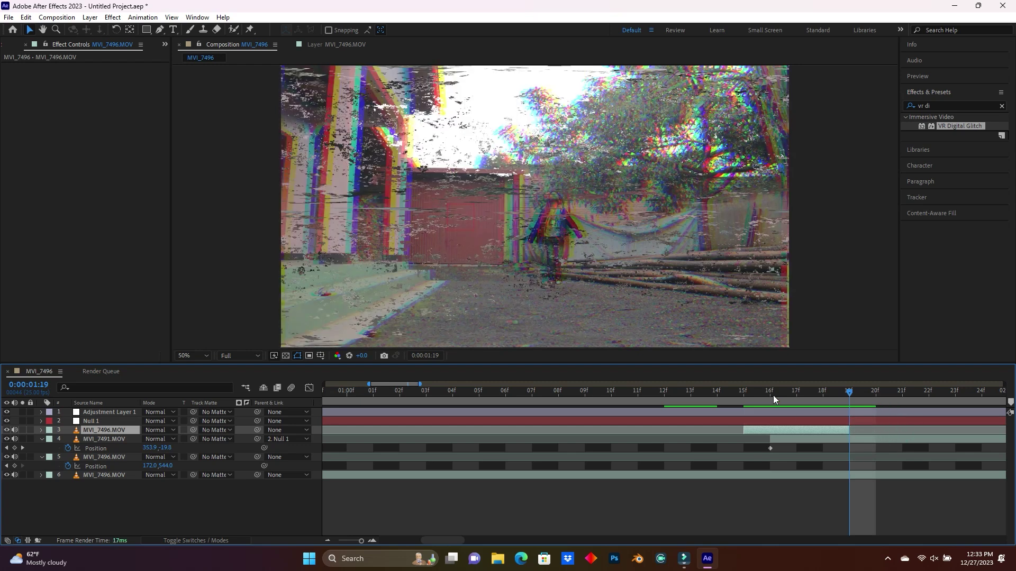
Step: Keyframe the slice's Position with a different offset at 16f, 17f and 18f
{"action": "left_click_drag", "start_coordinate": [770, 393], "coordinate": [735, 393]}
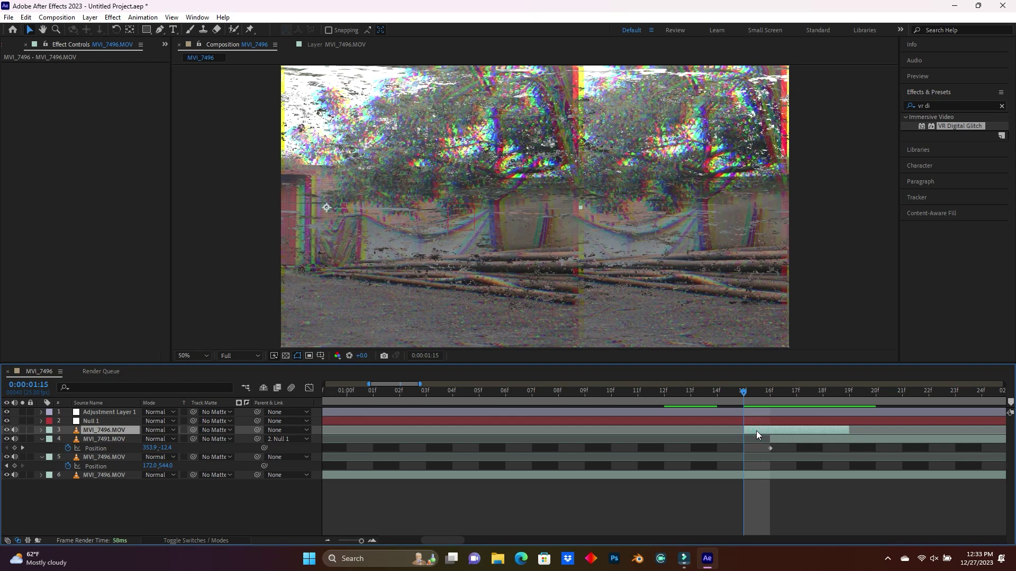
{"action": "key", "text": "p"}
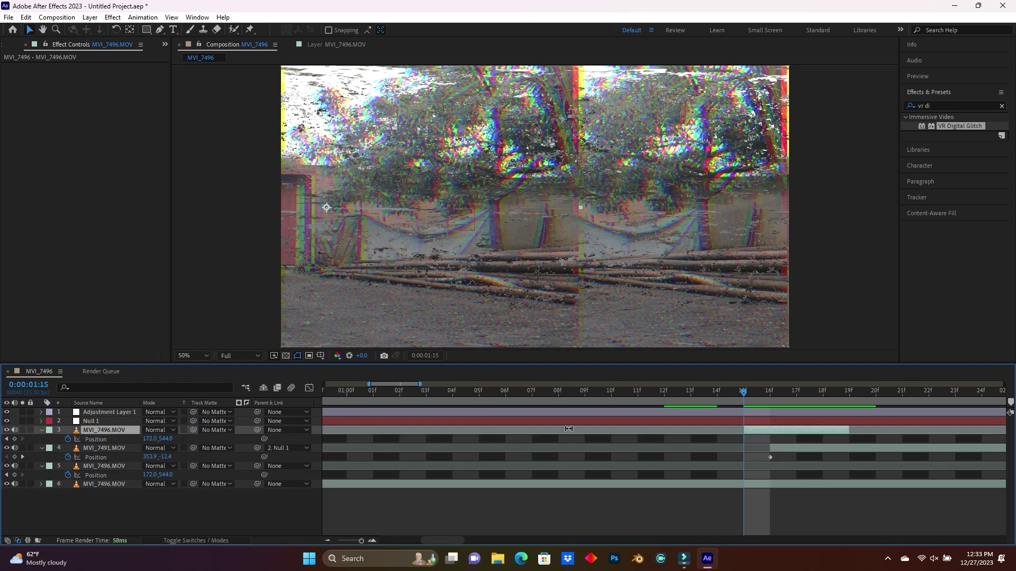
{"action": "left_click", "coordinate": [744, 396]}
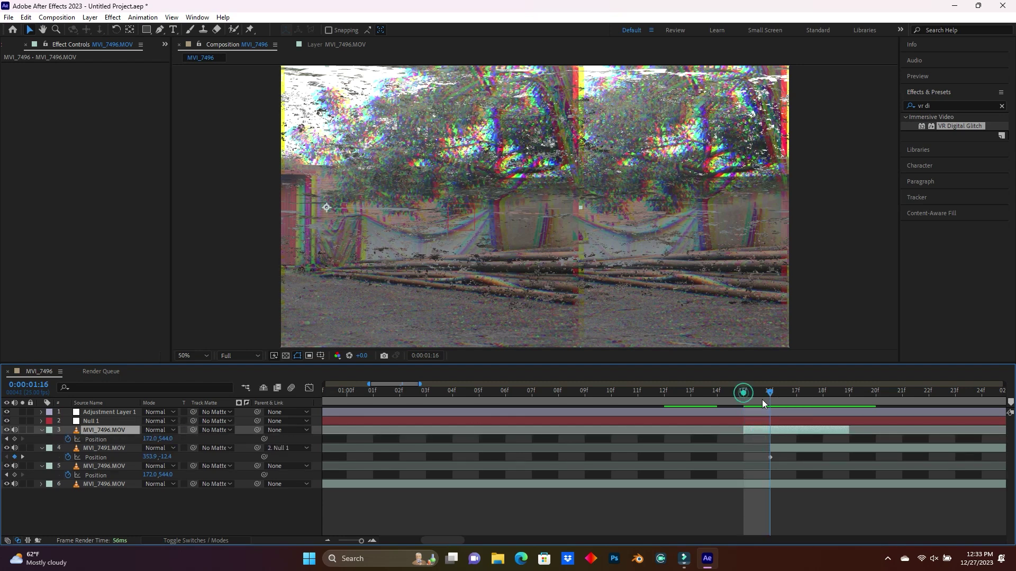
{"action": "left_click_drag", "start_coordinate": [440, 167], "coordinate": [558, 241]}
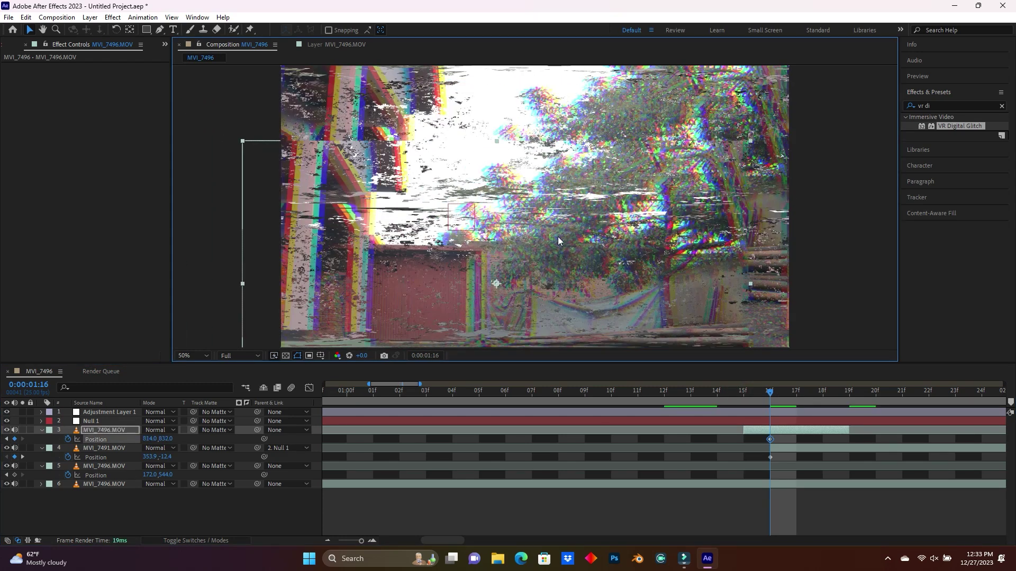
{"action": "left_click_drag", "start_coordinate": [379, 190], "coordinate": [533, 263]}
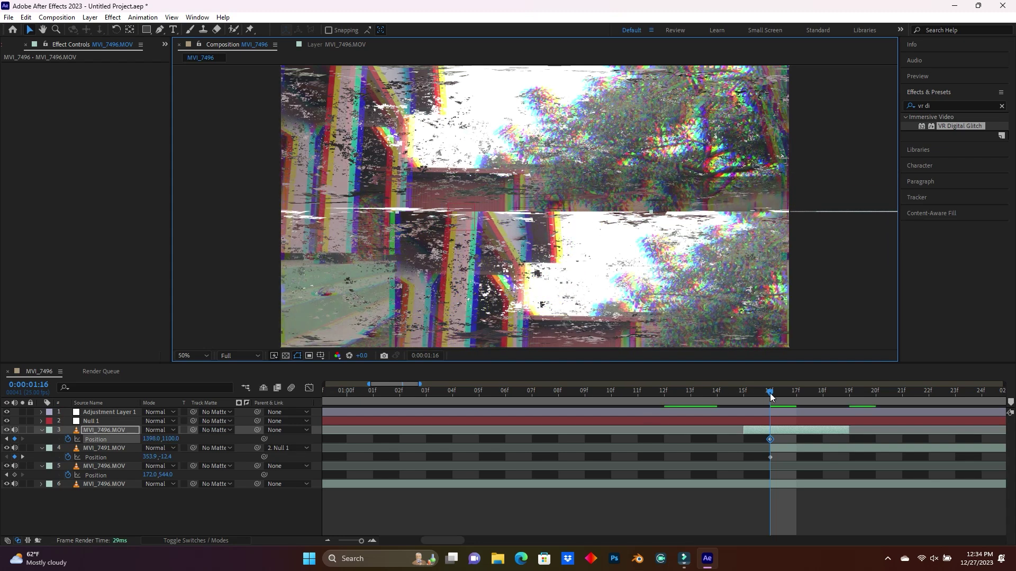
{"action": "left_click_drag", "start_coordinate": [771, 396], "coordinate": [796, 394]}
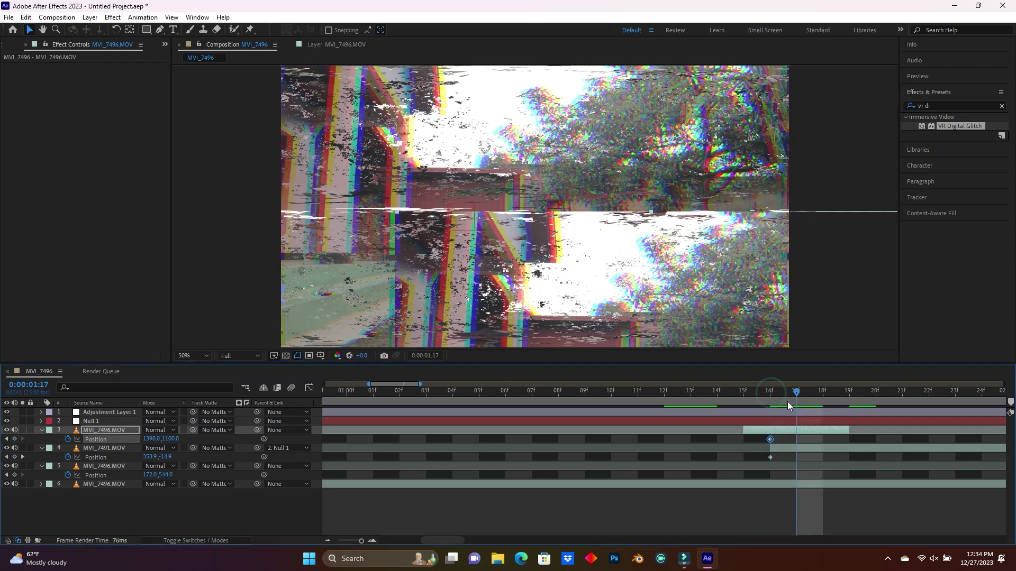
{"action": "left_click_drag", "start_coordinate": [655, 305], "coordinate": [620, 177]}
{"action": "left_click_drag", "start_coordinate": [798, 398], "coordinate": [823, 398]}
{"action": "left_click_drag", "start_coordinate": [451, 113], "coordinate": [688, 201]}
Step: Preview the whole composition, then return to 0:00:04:04 and expand the adjustment layer's glitch properties
{"action": "left_click_drag", "start_coordinate": [360, 538], "coordinate": [317, 538]}
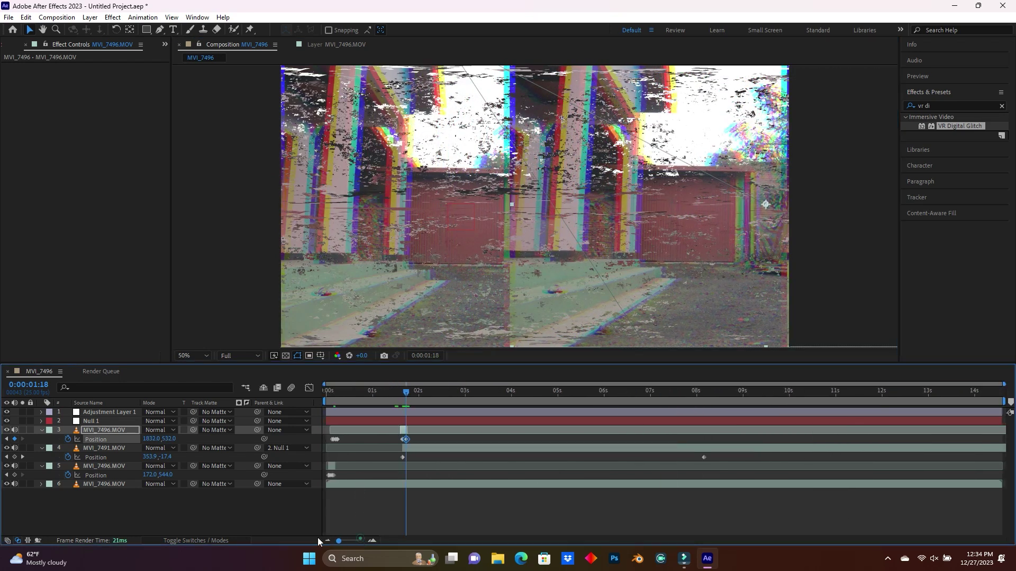
{"action": "left_click_drag", "start_coordinate": [359, 392], "coordinate": [326, 393]}
{"action": "key", "text": "space"}
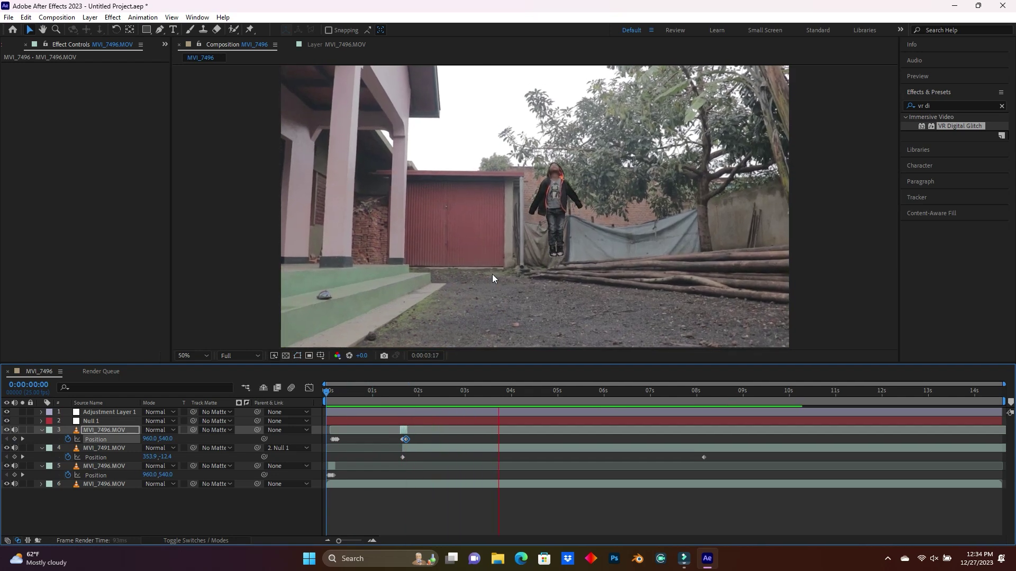
{"action": "key", "text": "space"}
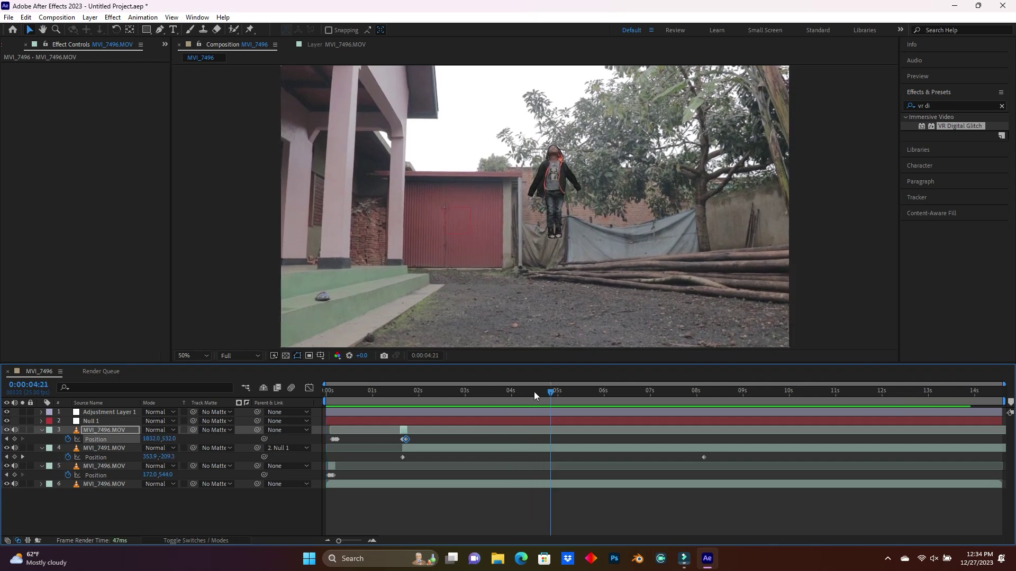
{"action": "left_click_drag", "start_coordinate": [534, 391], "coordinate": [519, 395]}
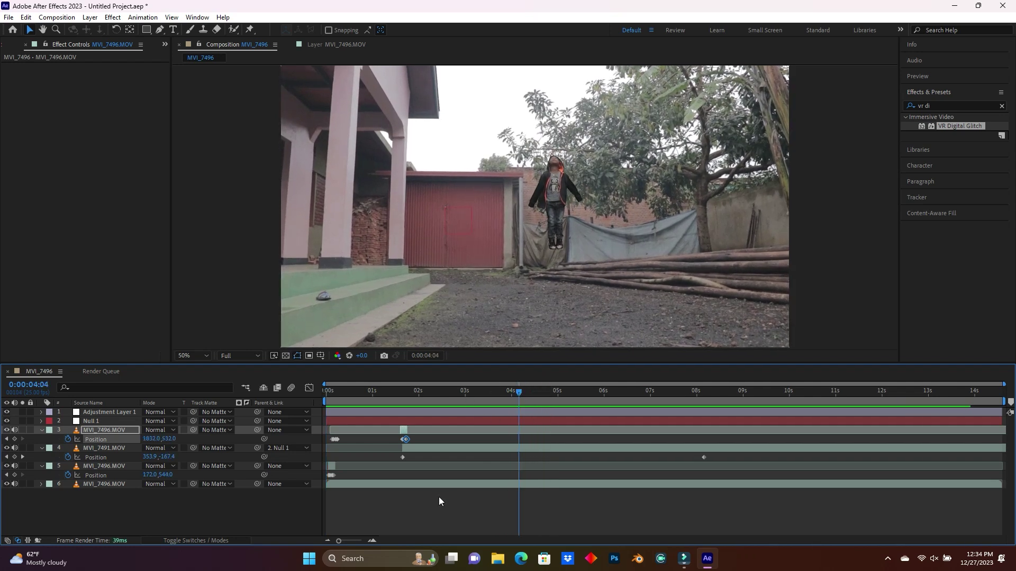
{"action": "left_click", "coordinate": [42, 413]}
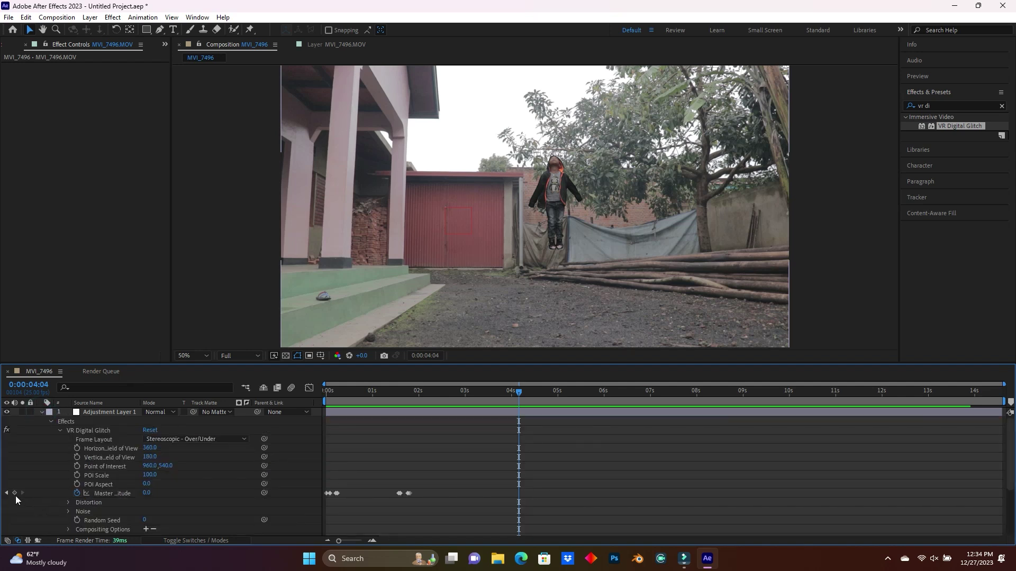
Step: Keyframe Master Amplitude at 0 at 4:04, 99 at 4:06, and back to 0 at 4:12, then review
{"action": "left_click", "coordinate": [15, 494]}
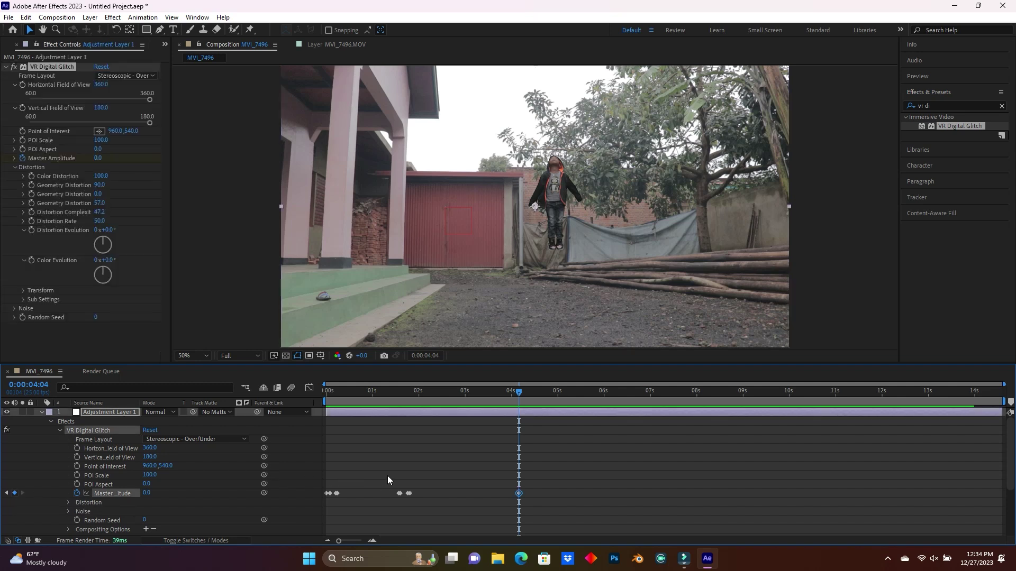
{"action": "left_click_drag", "start_coordinate": [521, 393], "coordinate": [524, 393]}
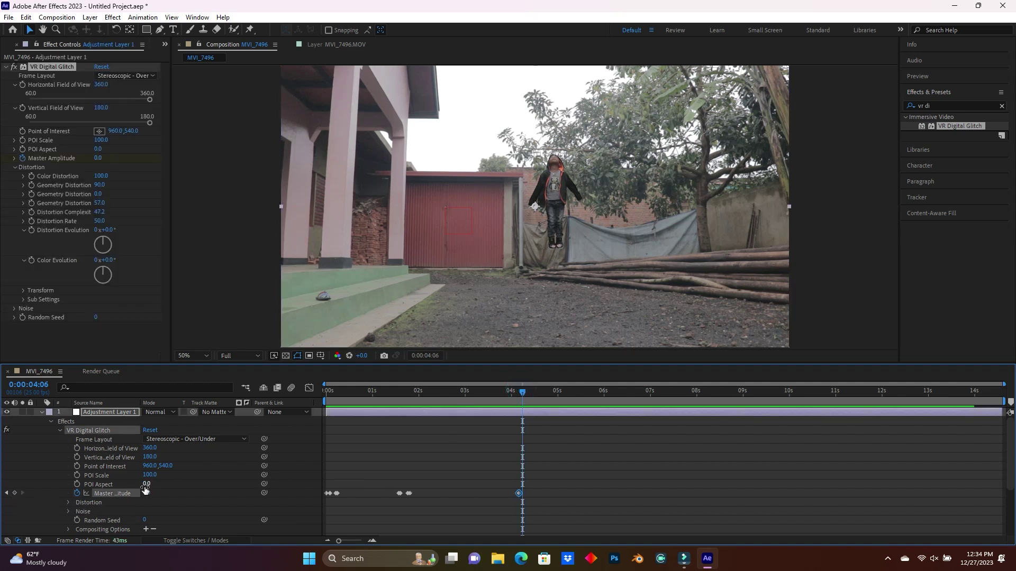
{"action": "left_click_drag", "start_coordinate": [147, 493], "coordinate": [200, 494]}
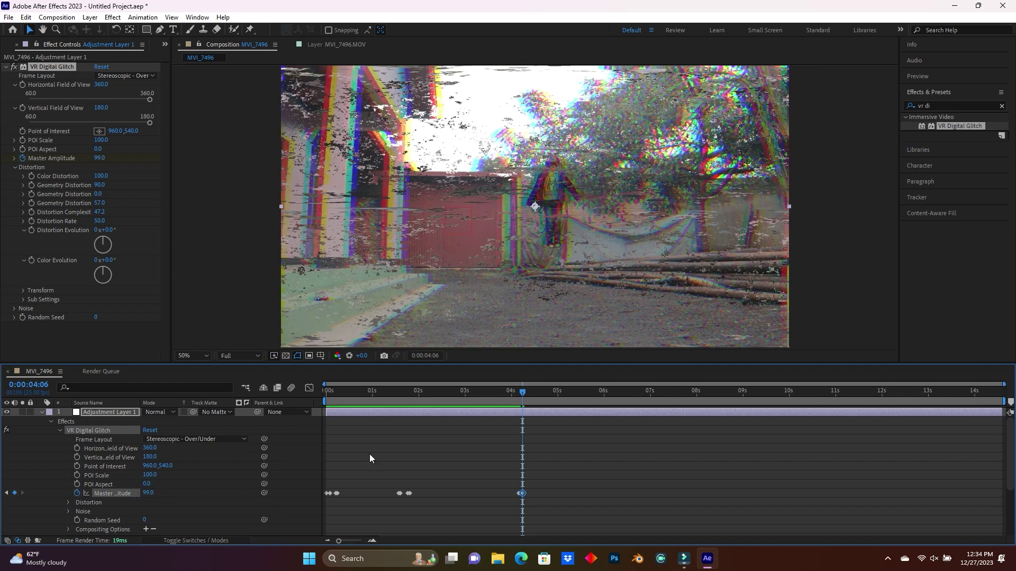
{"action": "left_click_drag", "start_coordinate": [528, 392], "coordinate": [530, 394]}
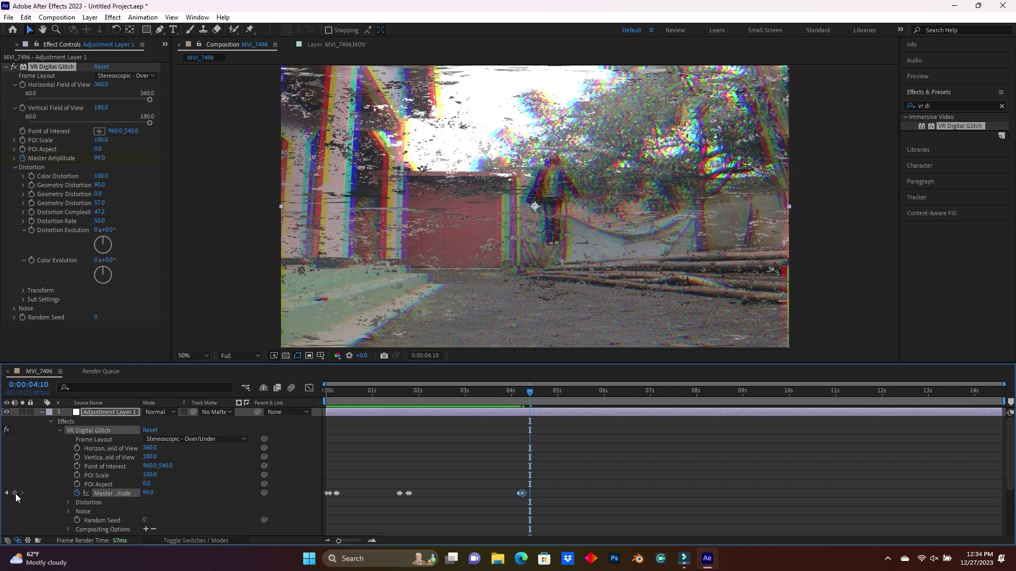
{"action": "left_click", "coordinate": [533, 392]}
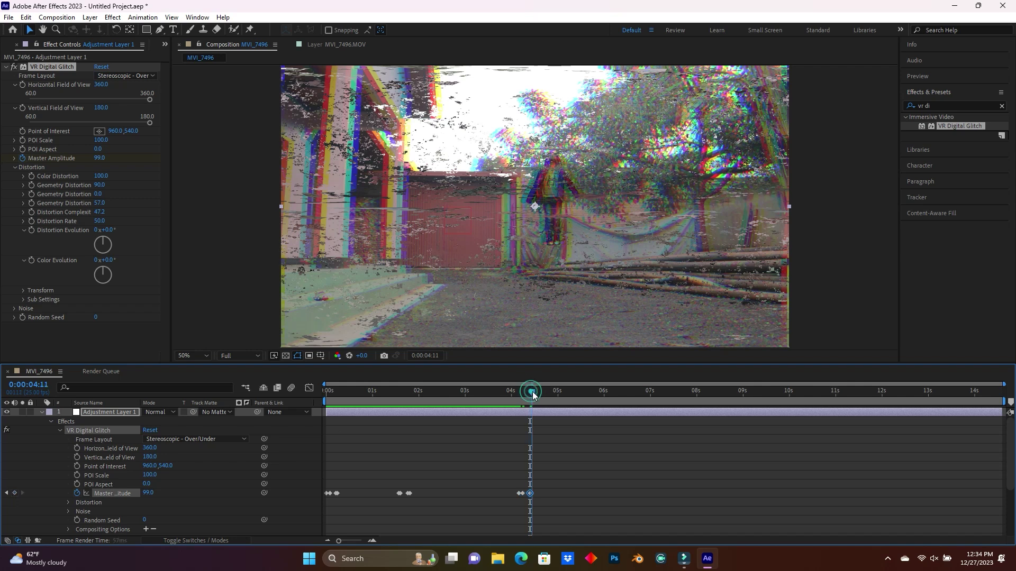
{"action": "left_click_drag", "start_coordinate": [154, 494], "coordinate": [104, 494]}
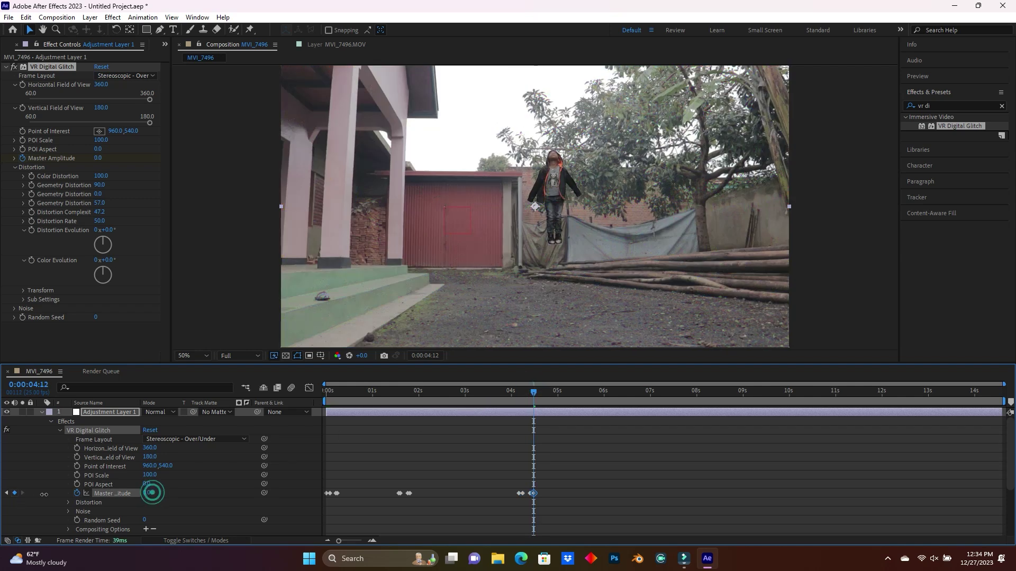
{"action": "left_click", "coordinate": [491, 393]}
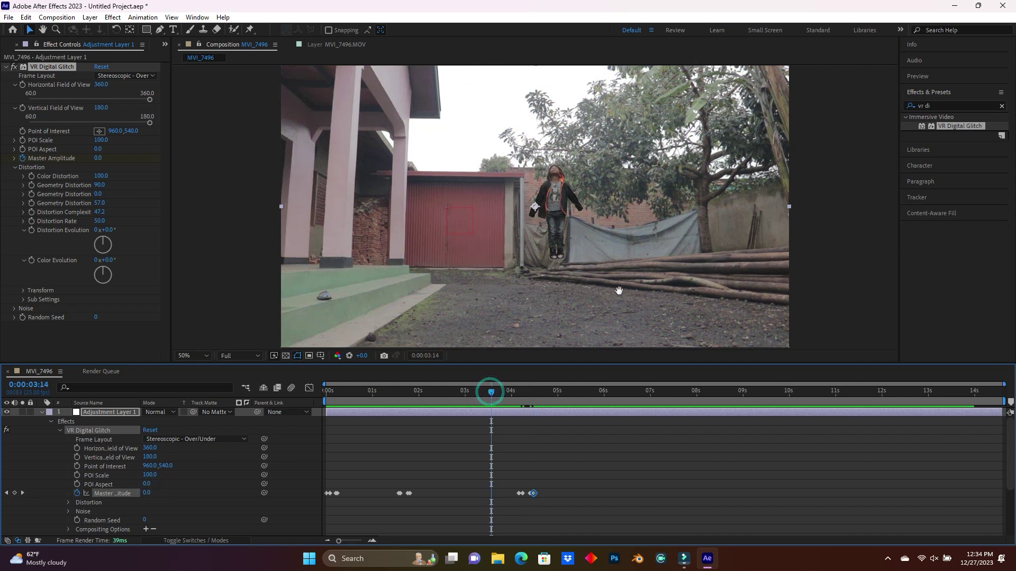
{"action": "left_click", "coordinate": [567, 392]}
{"action": "left_click", "coordinate": [506, 392]}
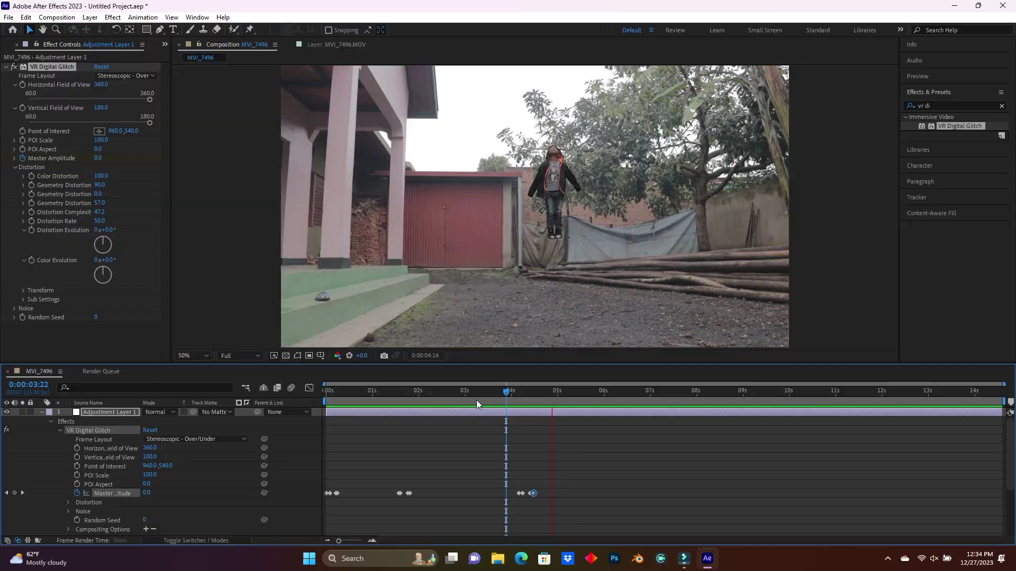